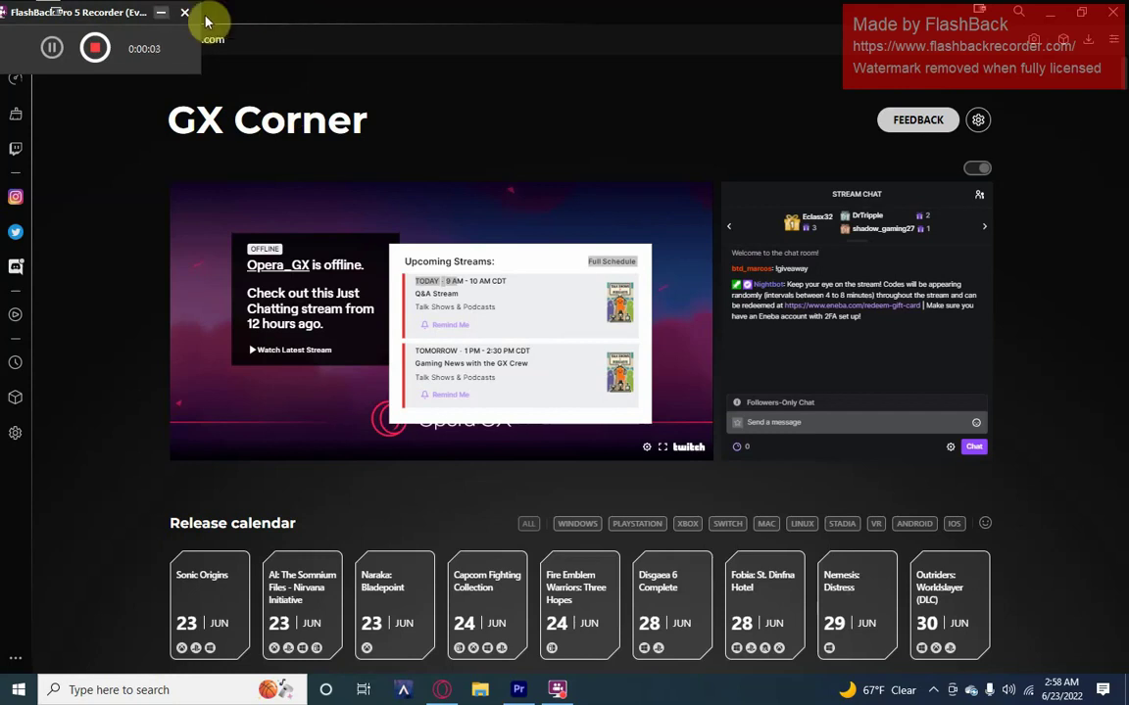
pyautogui.moveTo(111, 18); pyautogui.dragTo(78, 17)
pyautogui.click(238, 39)
pyautogui.moveTo(238, 39); pyautogui.dragTo(3, 34)
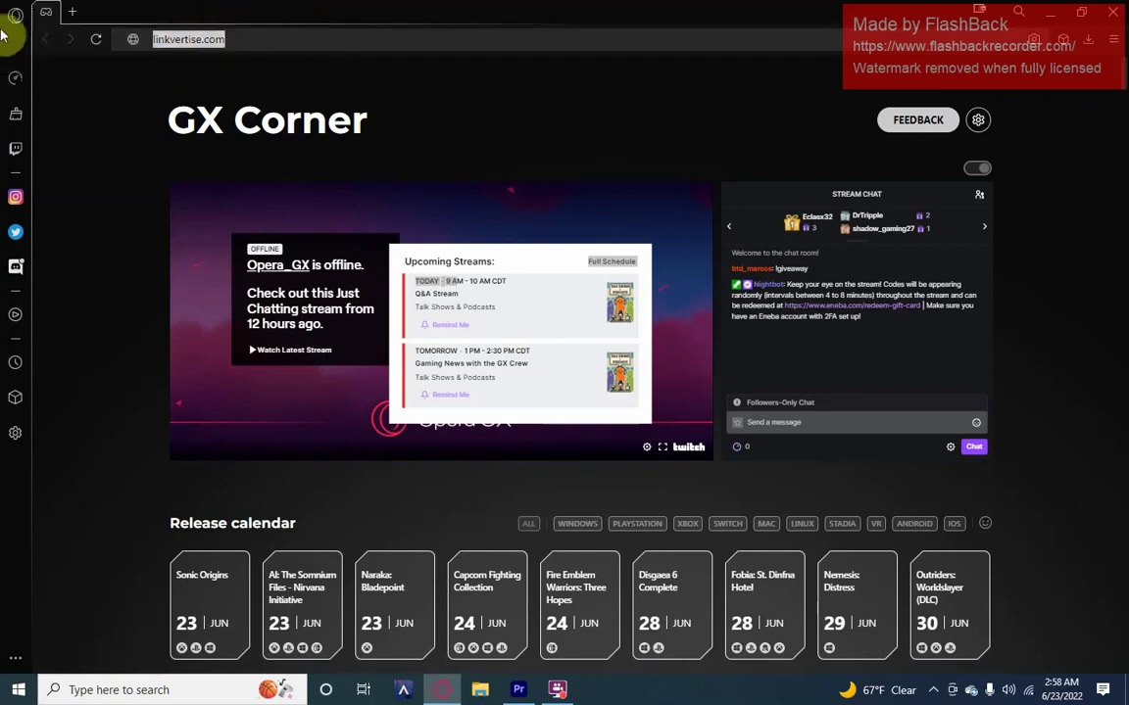
pyautogui.write('https://link-target.net/464470/crab-game-hack')
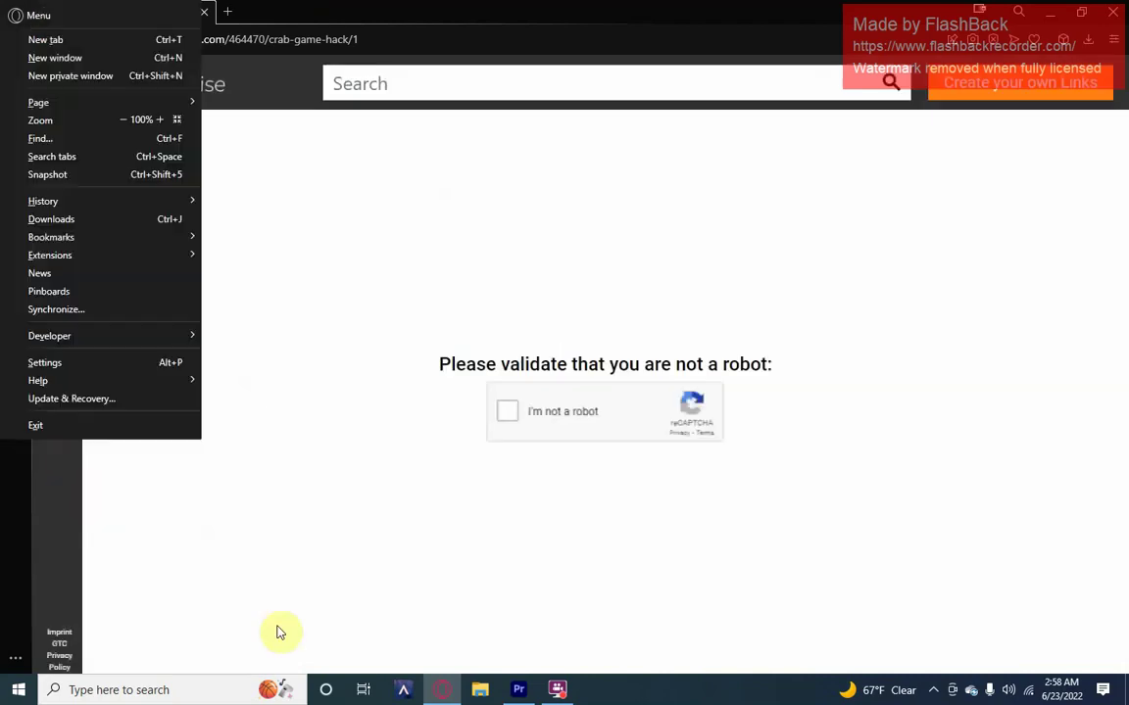
pyautogui.click(443, 183)
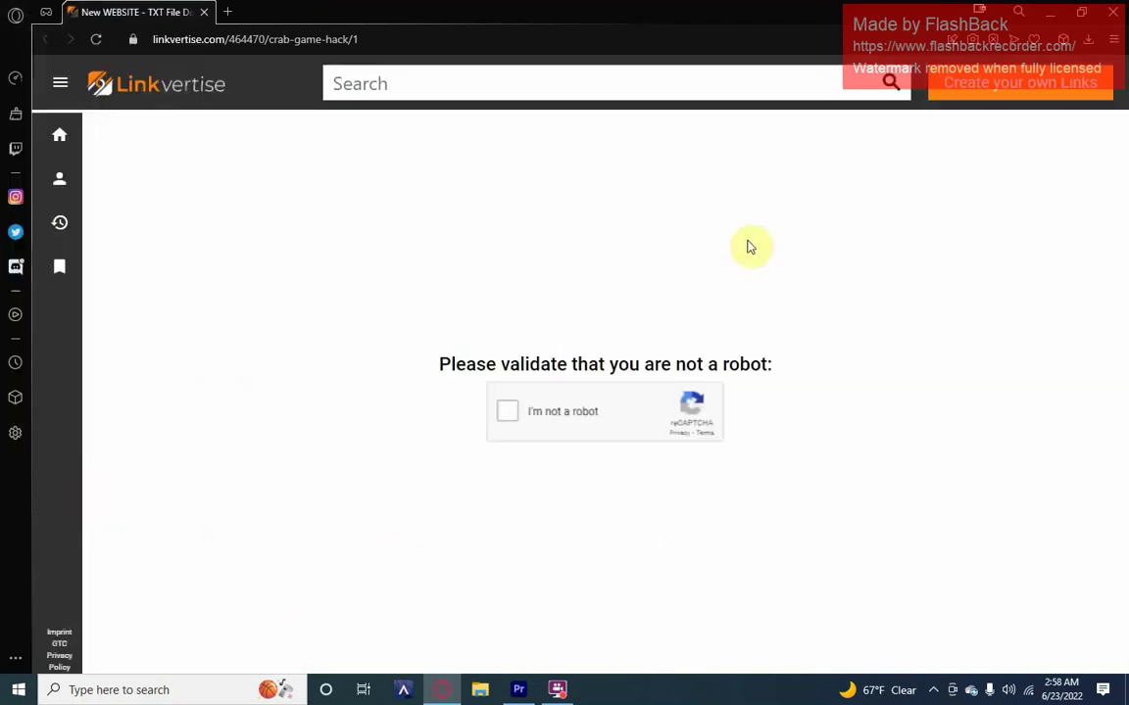
# Complete the reCAPTCHA check by selecting the three images with stairs and verifying.
pyautogui.click(584, 411)
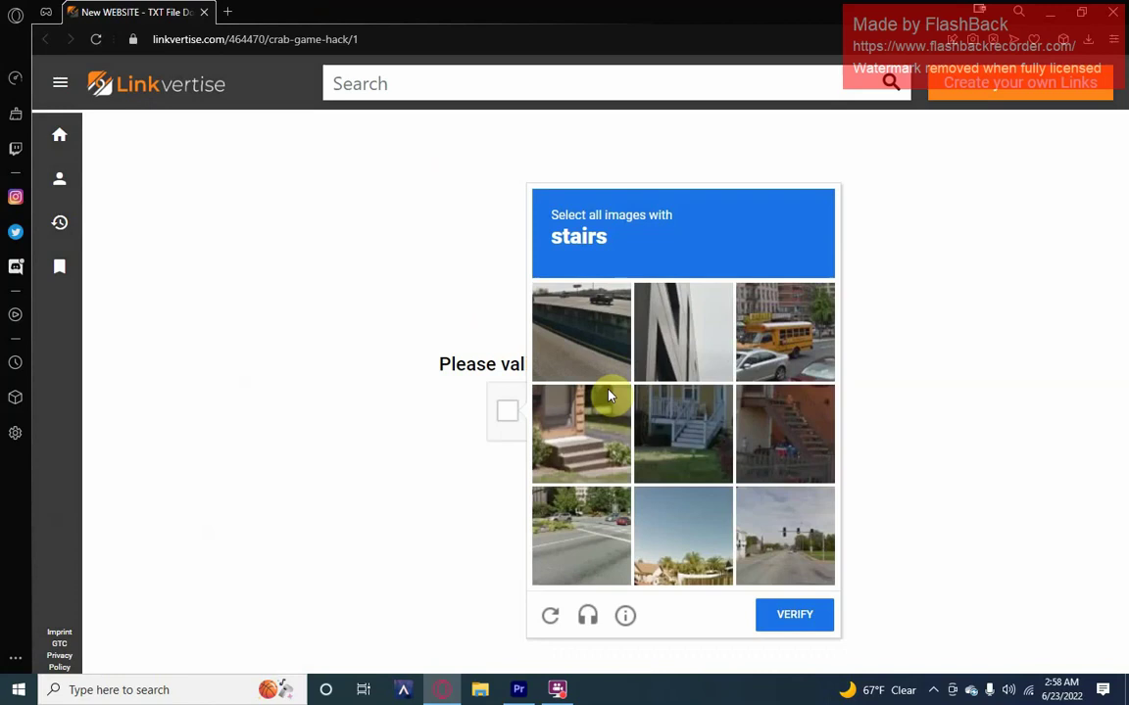
pyautogui.click(581, 429)
pyautogui.click(675, 416)
pyautogui.click(766, 422)
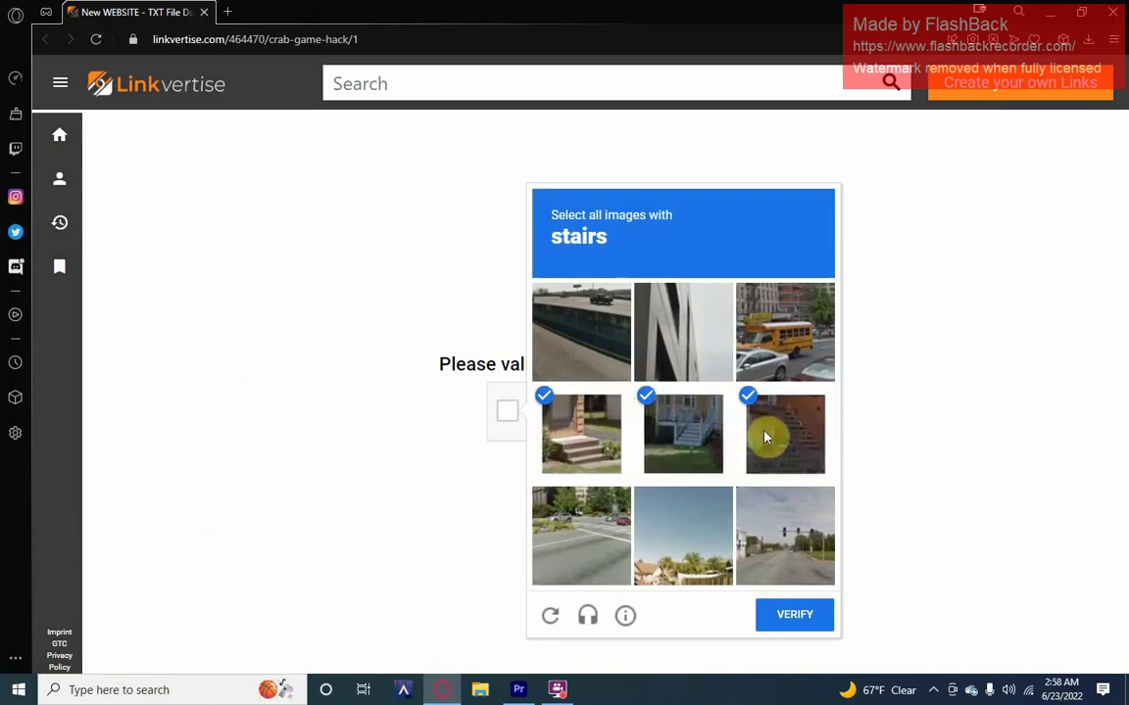
pyautogui.click(774, 617)
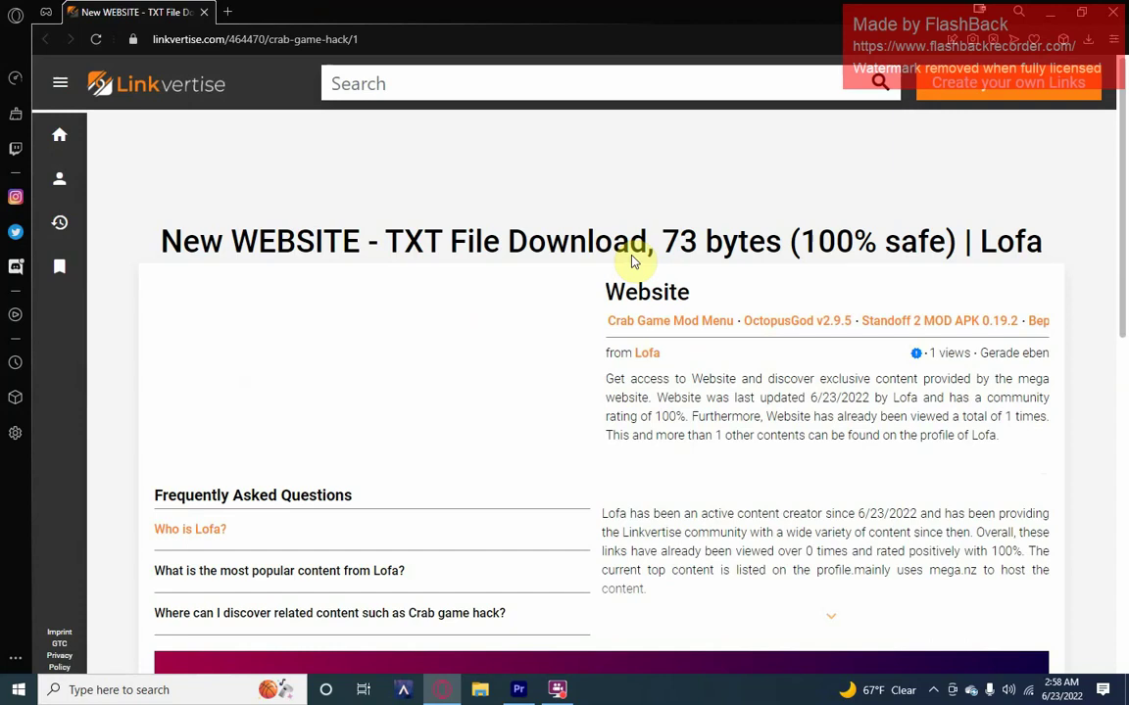
# Choose free access on the Linkvertise page and save the Crab game hack downloader to Local Disk (D:).
pyautogui.scroll(-6, 730, 419)
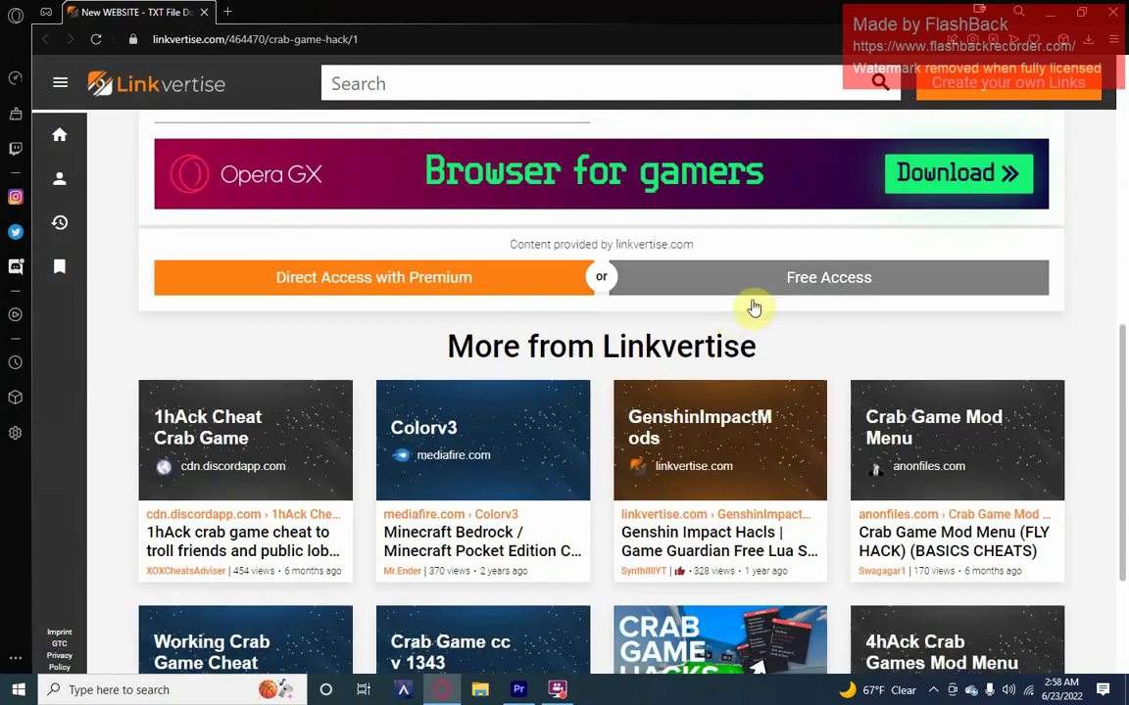
pyautogui.click(754, 289)
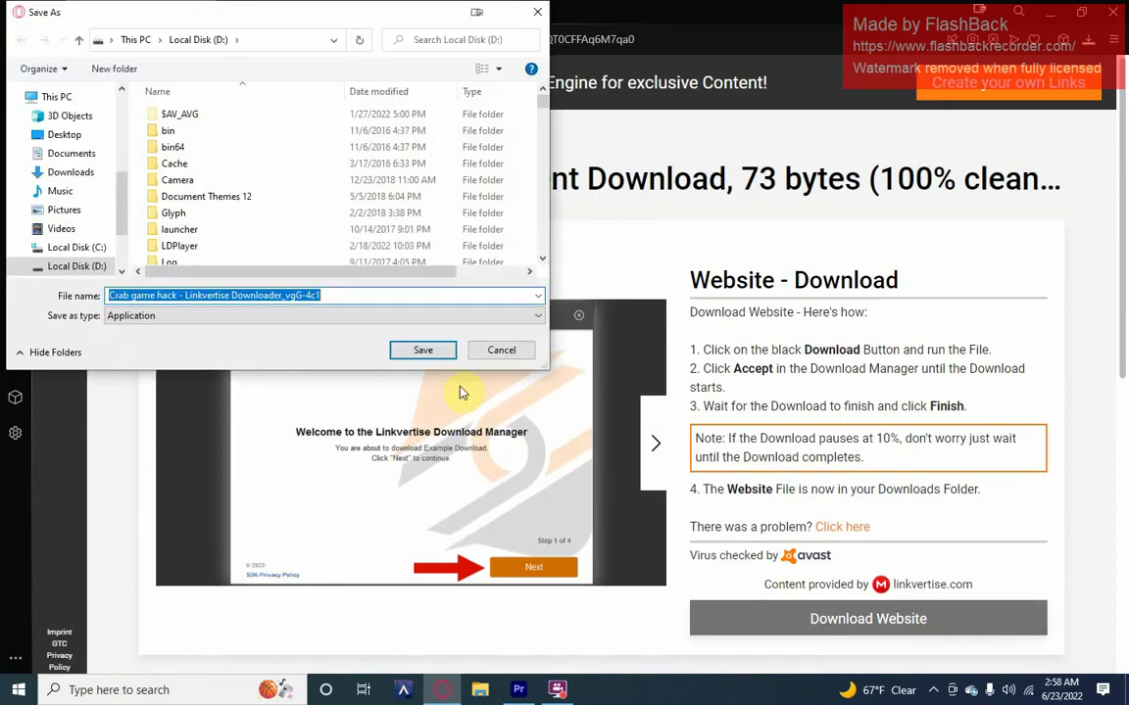
pyautogui.click(424, 350)
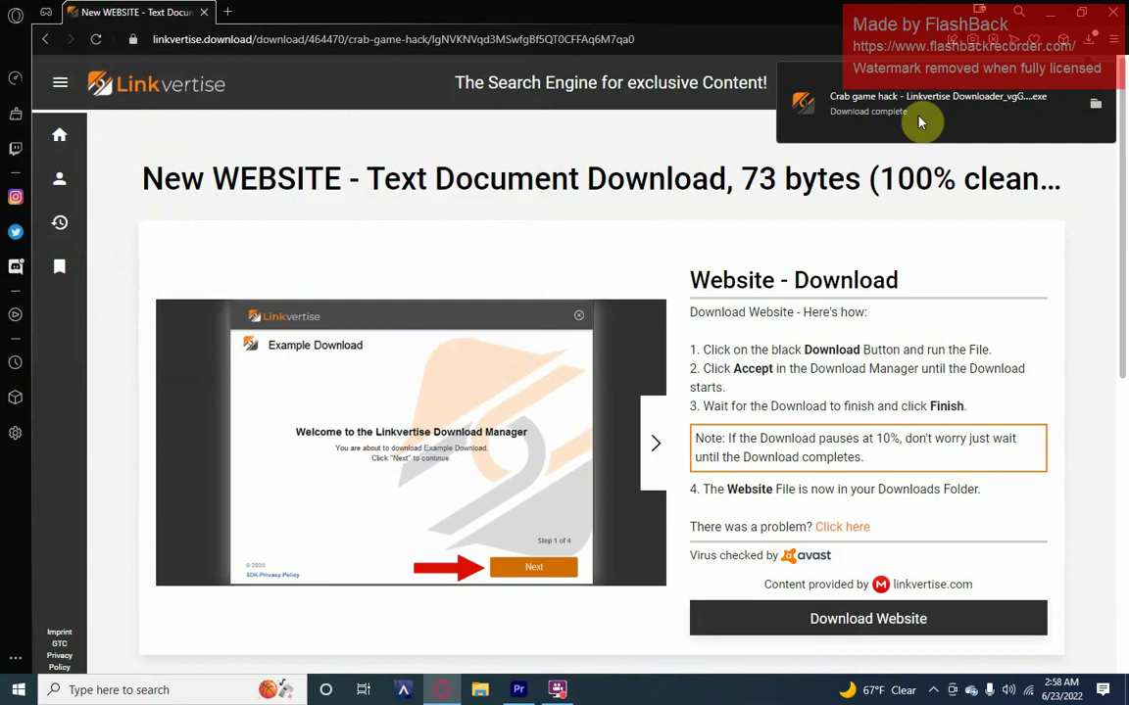
# Run the Linkvertise downloader in English, continue past its welcome page and decline the AVG AntiVirus offer.
pyautogui.click(921, 122)
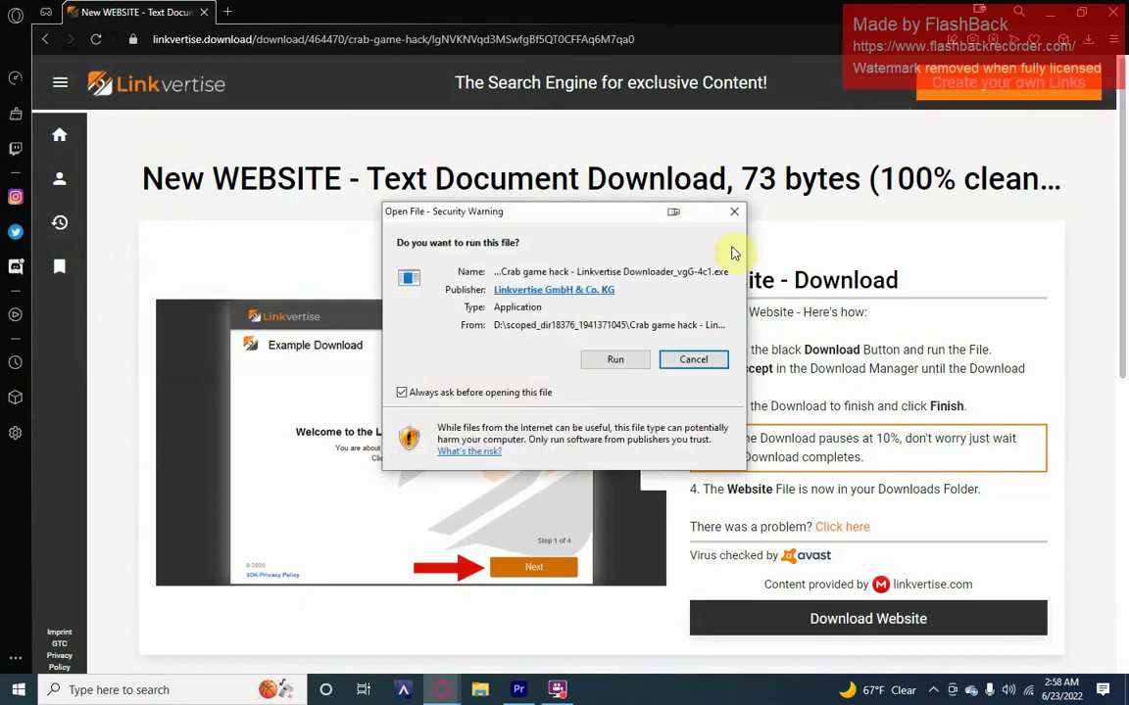
pyautogui.click(612, 361)
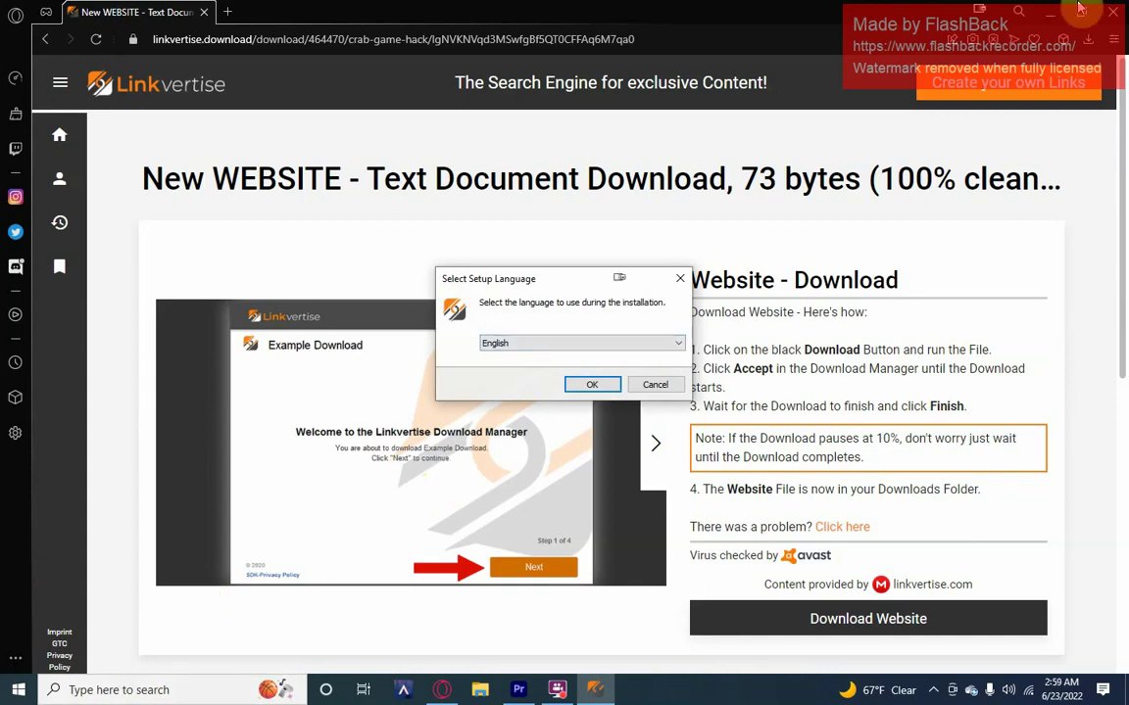
pyautogui.click(577, 388)
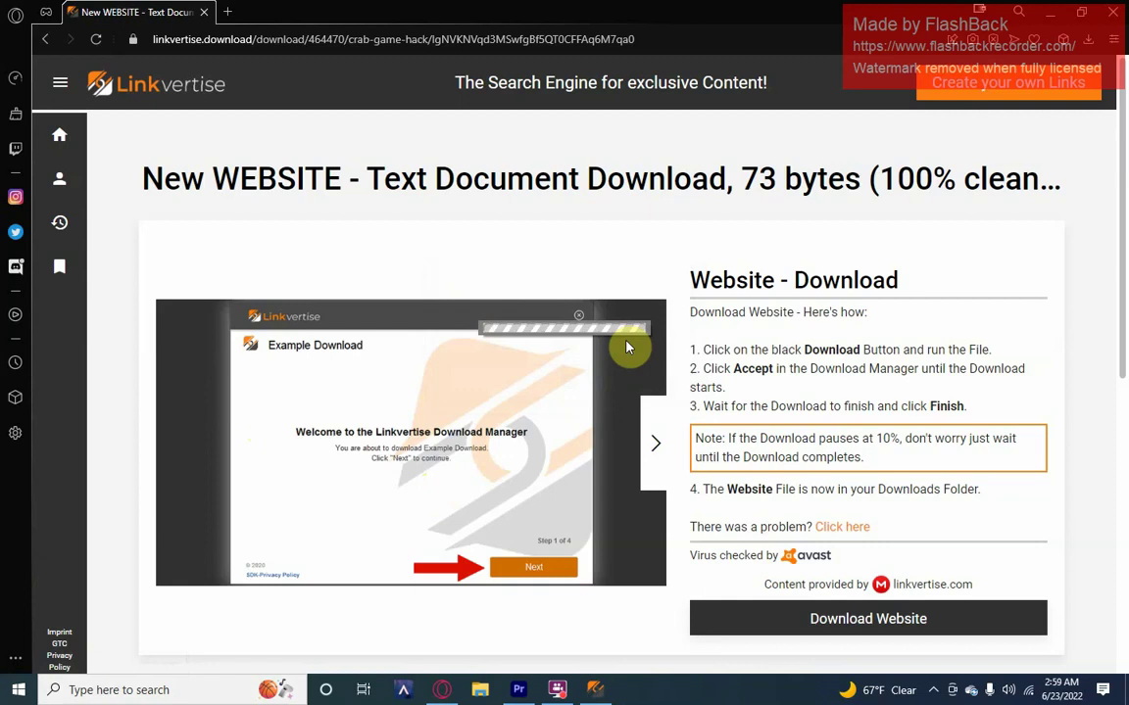
pyautogui.click(731, 481)
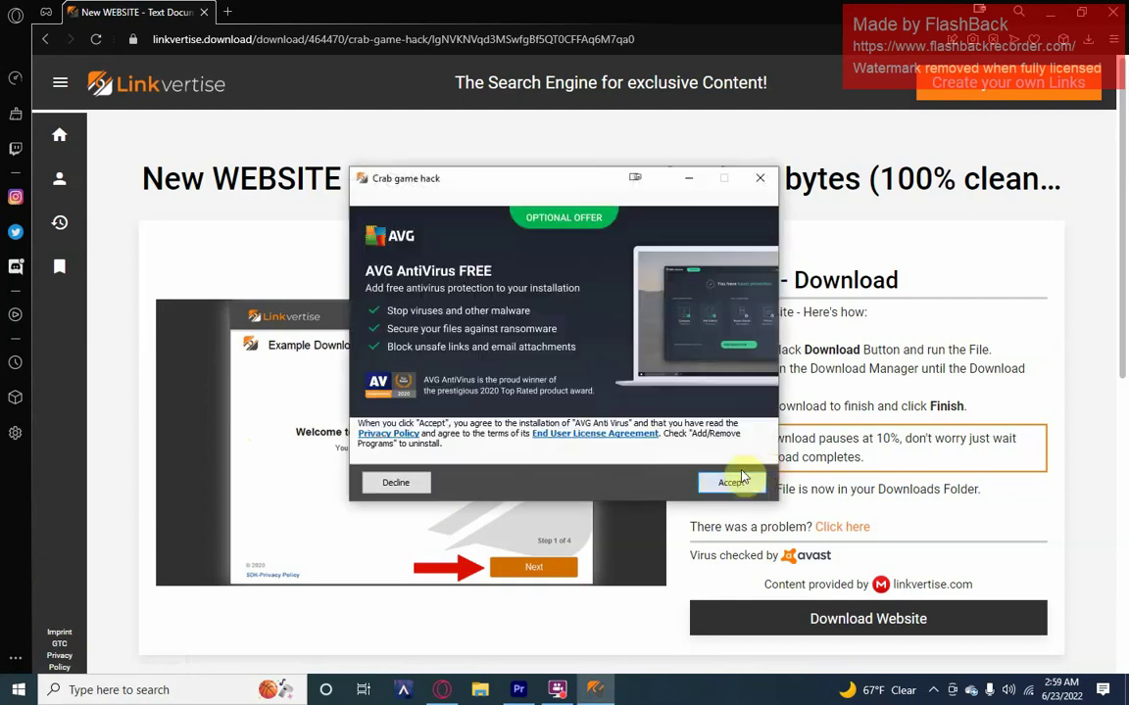
pyautogui.click(387, 484)
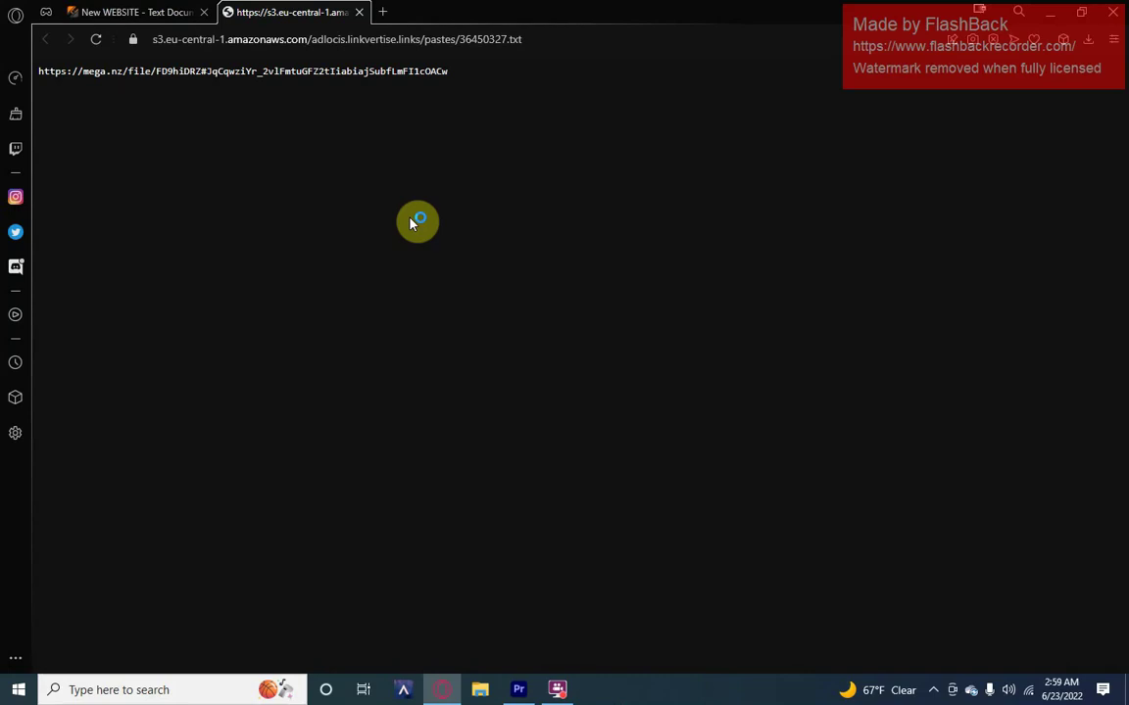
# Copy the MEGA link from the text page and open it in a new tab to download 1hAck install.zip.
pyautogui.tripleClick(222, 73)
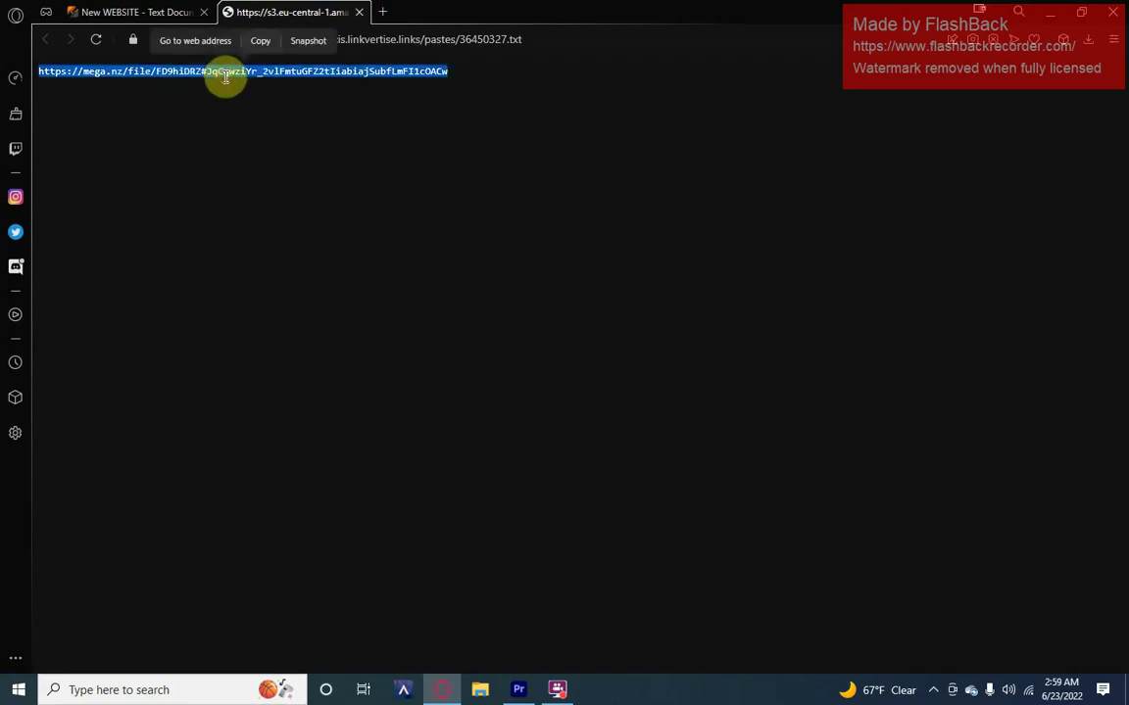
pyautogui.click(263, 47)
pyautogui.doubleClick(397, 8)
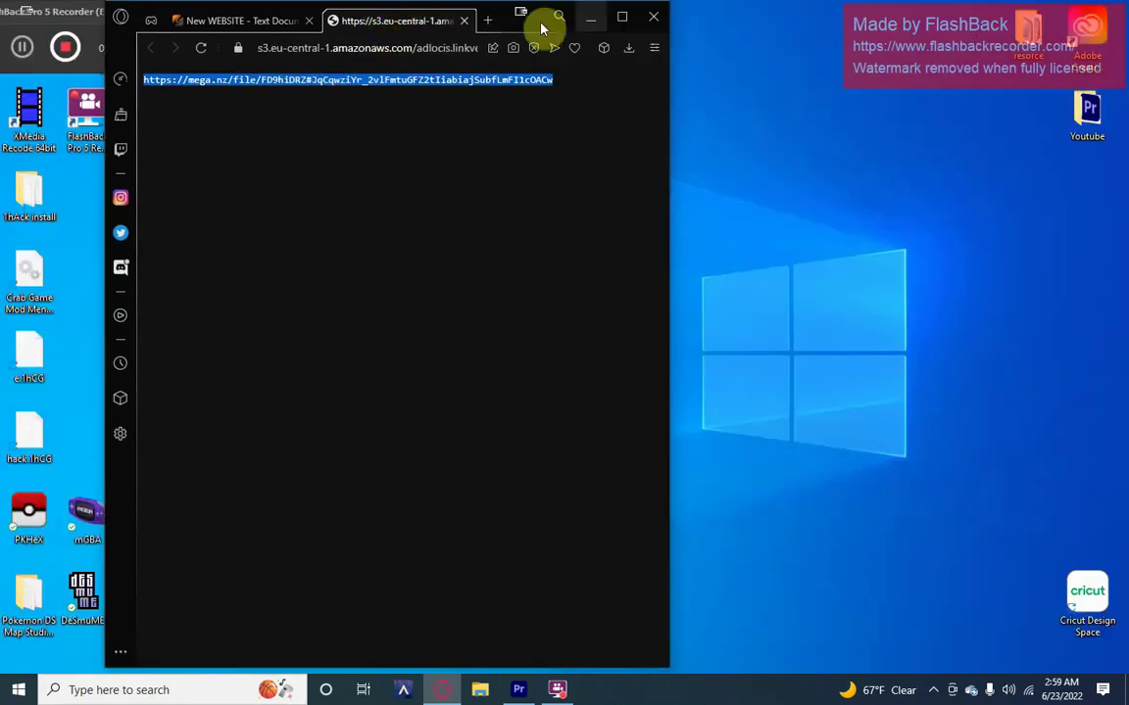
pyautogui.click(612, 19)
pyautogui.click(384, 14)
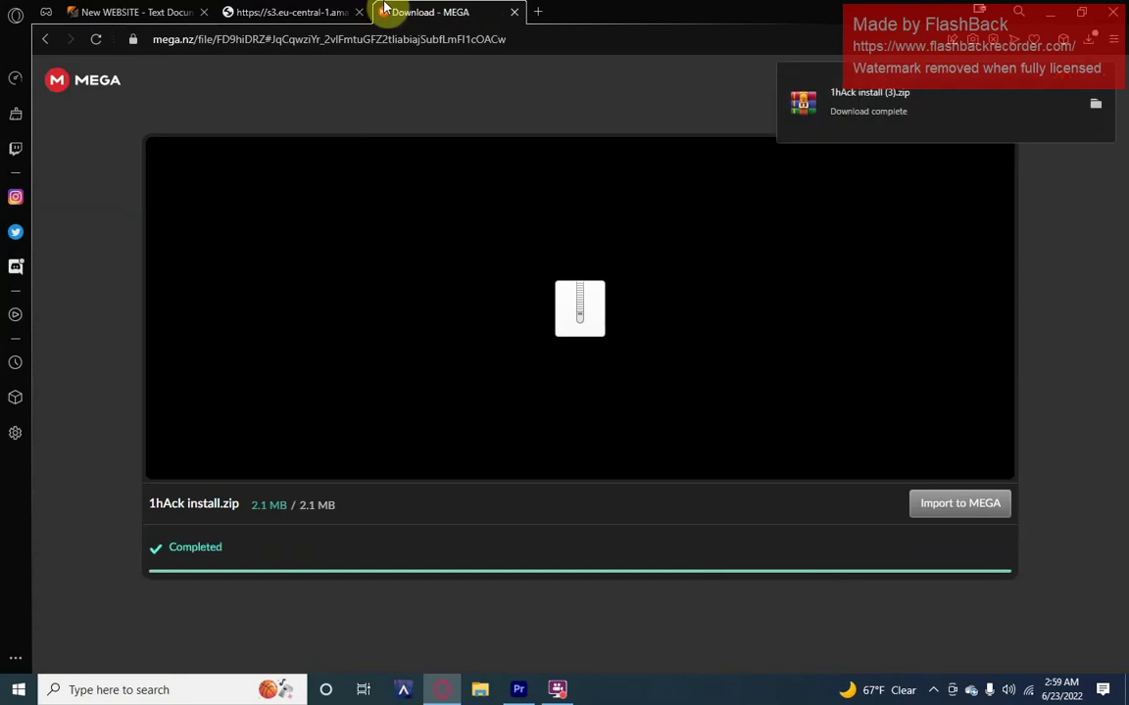
# Open the downloaded 1hAck install (3).zip in WinRAR, dismiss the trial notice and enter the 1hAck install folder.
pyautogui.click(968, 106)
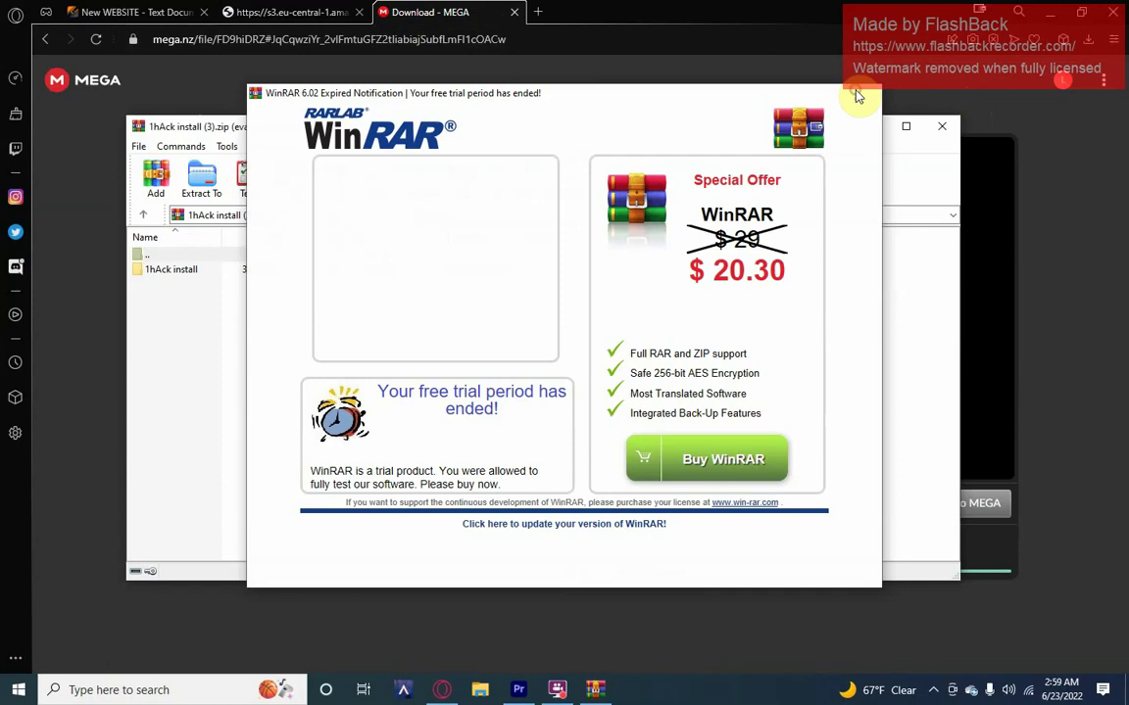
pyautogui.click(861, 93)
pyautogui.doubleClick(278, 270)
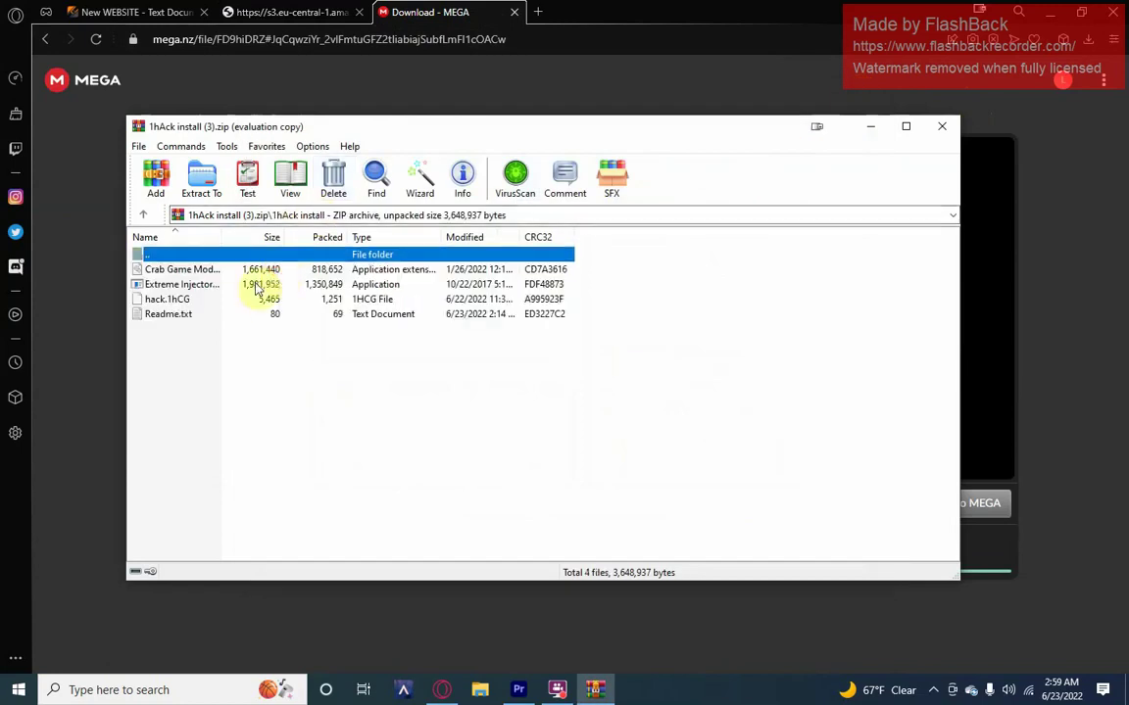
# Close the Linkvertise and text link tabs in the browser, keeping the MEGA tab.
pyautogui.click(208, 14)
pyautogui.click(207, 14)
pyautogui.click(207, 15)
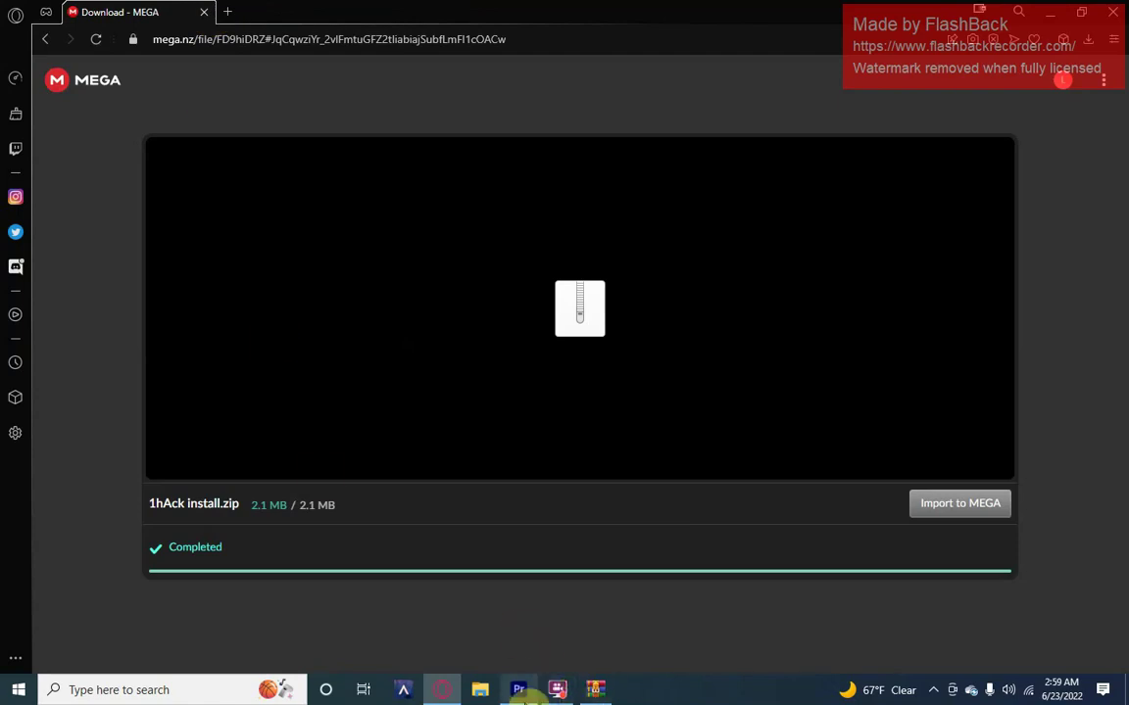
# Launch Crab Game from Windows search, then switch back to the WinRAR archive window.
pyautogui.click(145, 693)
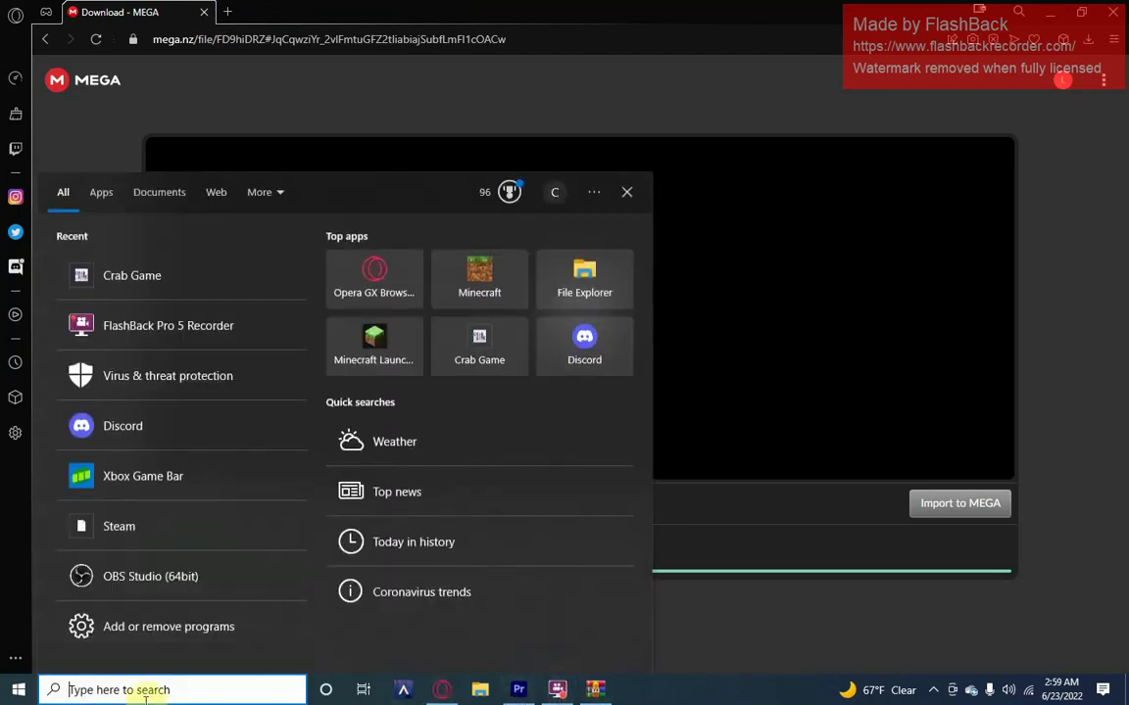
pyautogui.click(184, 294)
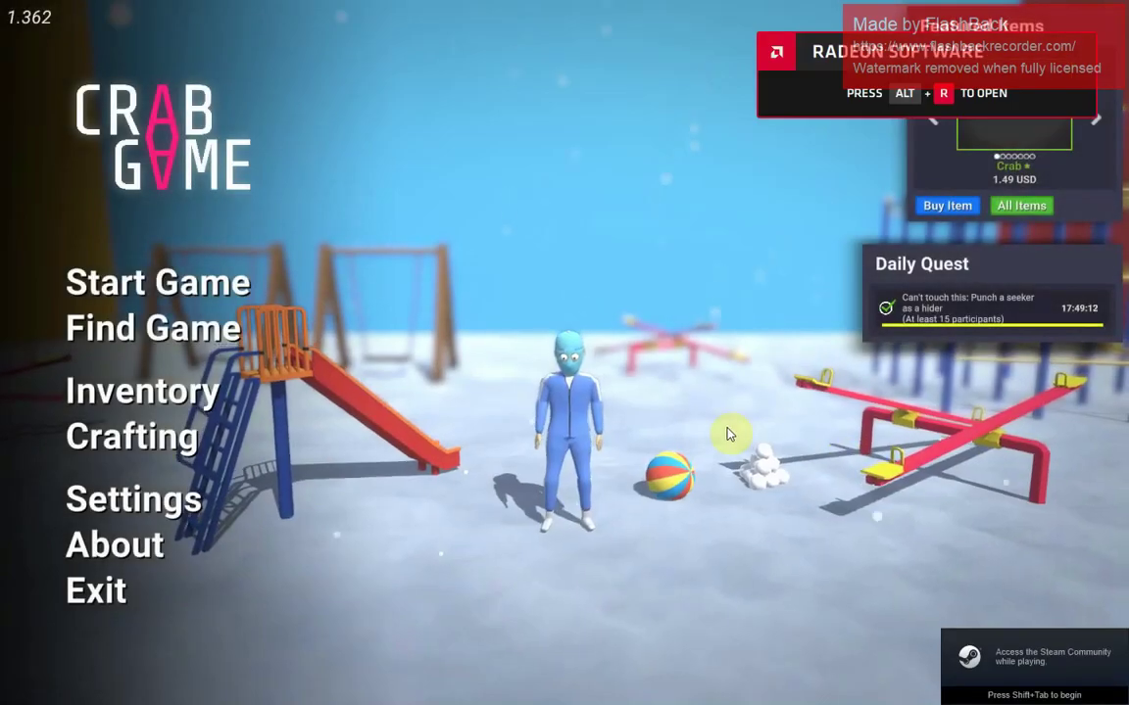
pyautogui.press('super')
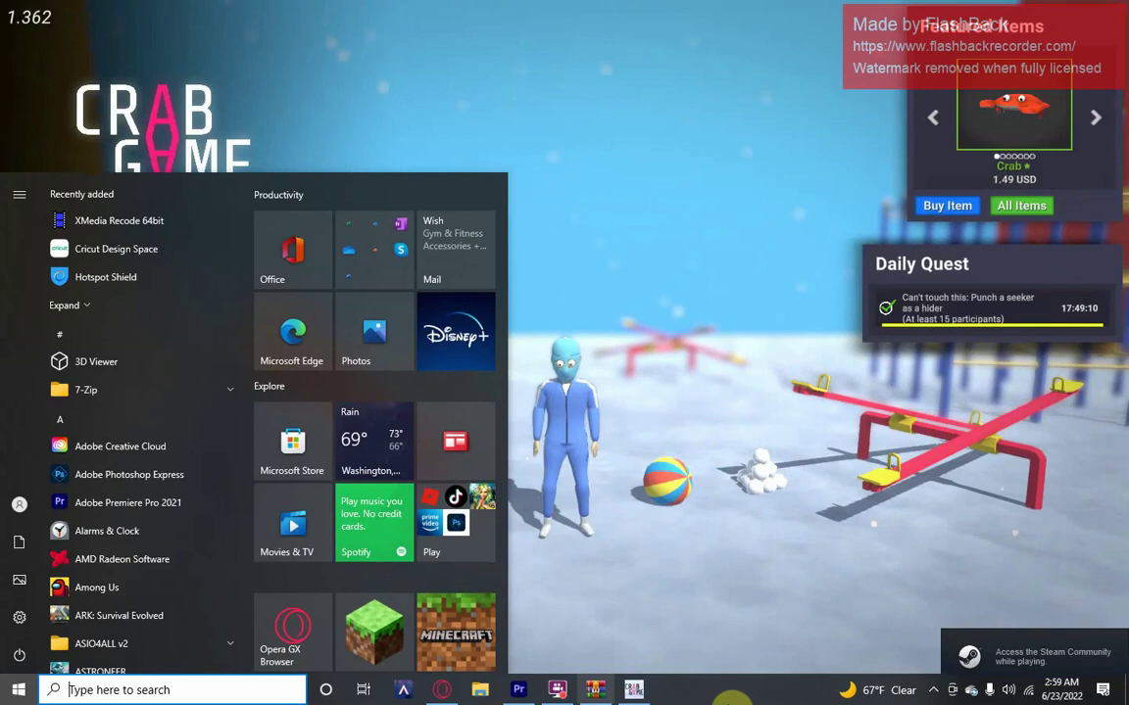
pyautogui.click(594, 690)
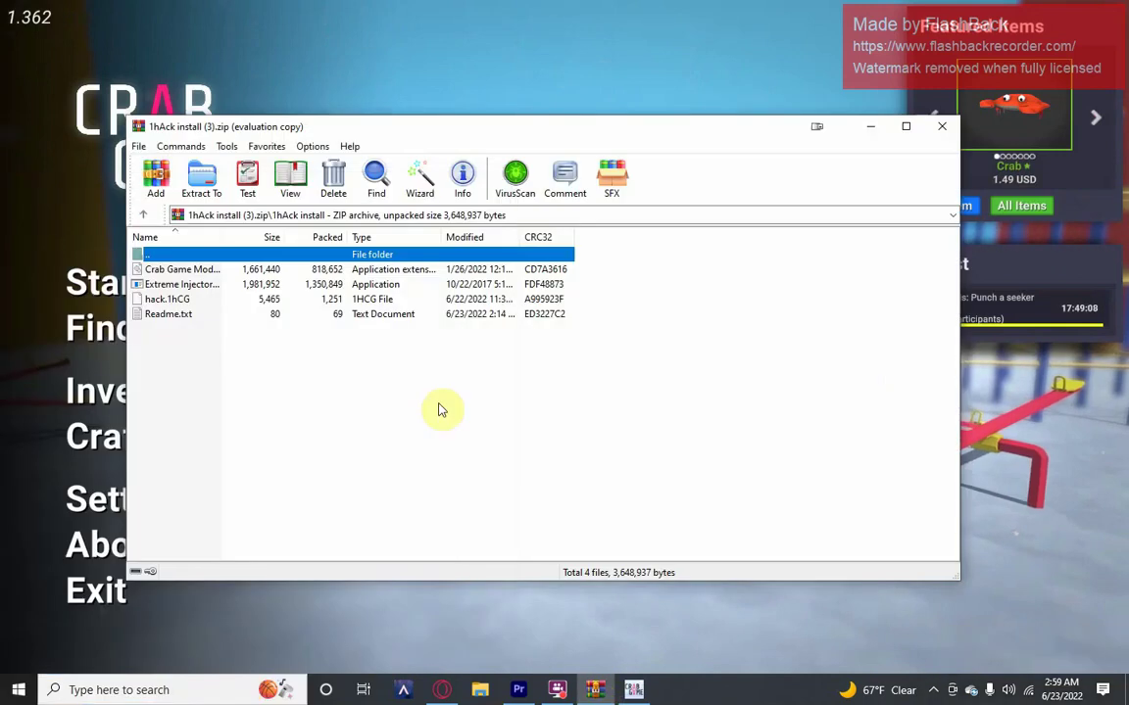
# Open the Desktop folder in File Explorer and arrange its window and the archive window so both file lists show.
pyautogui.click(474, 691)
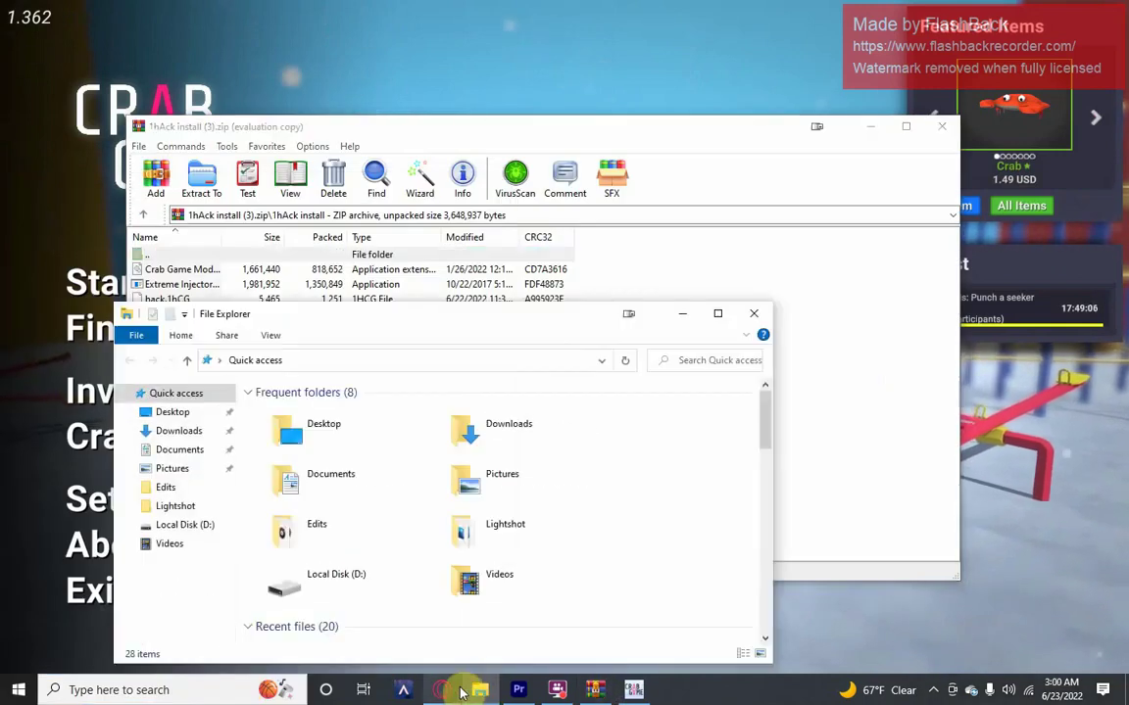
pyautogui.moveTo(591, 129); pyautogui.dragTo(934, 1)
pyautogui.moveTo(575, 9); pyautogui.dragTo(822, 36)
pyautogui.moveTo(327, 321); pyautogui.dragTo(294, 331)
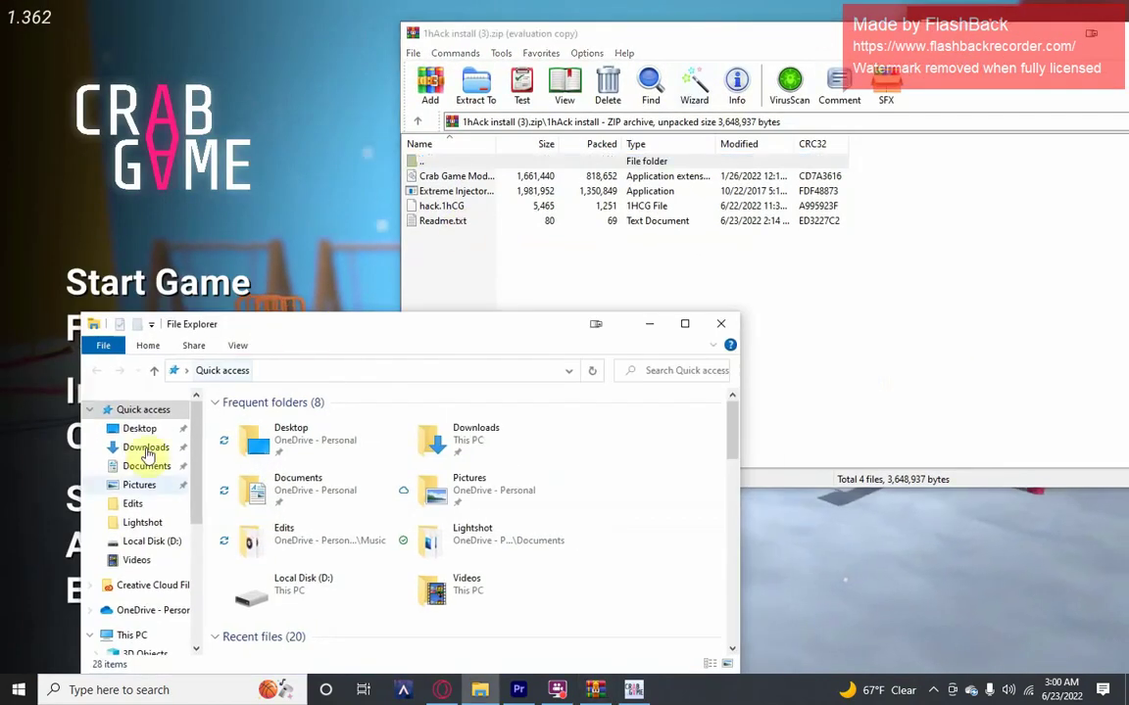
pyautogui.click(142, 431)
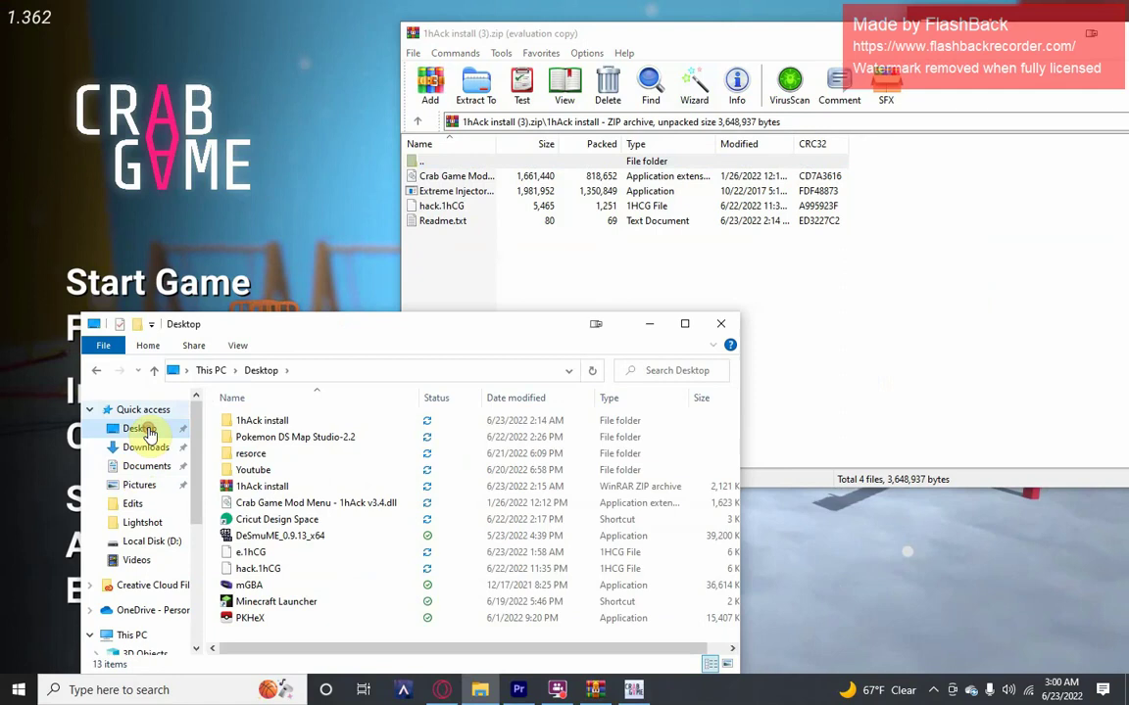
# Try to copy the Crab Game Mod Menu DLL and hack.1hCG from the archive to the Desktop folder.
pyautogui.click(450, 185)
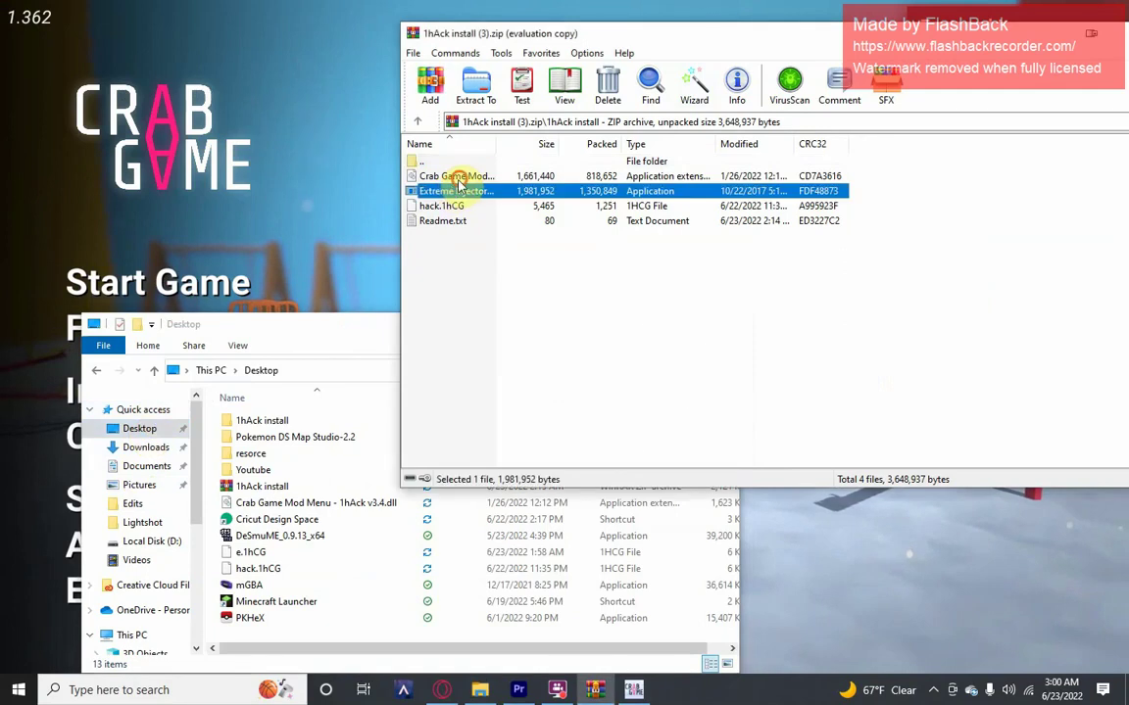
pyautogui.click(460, 179)
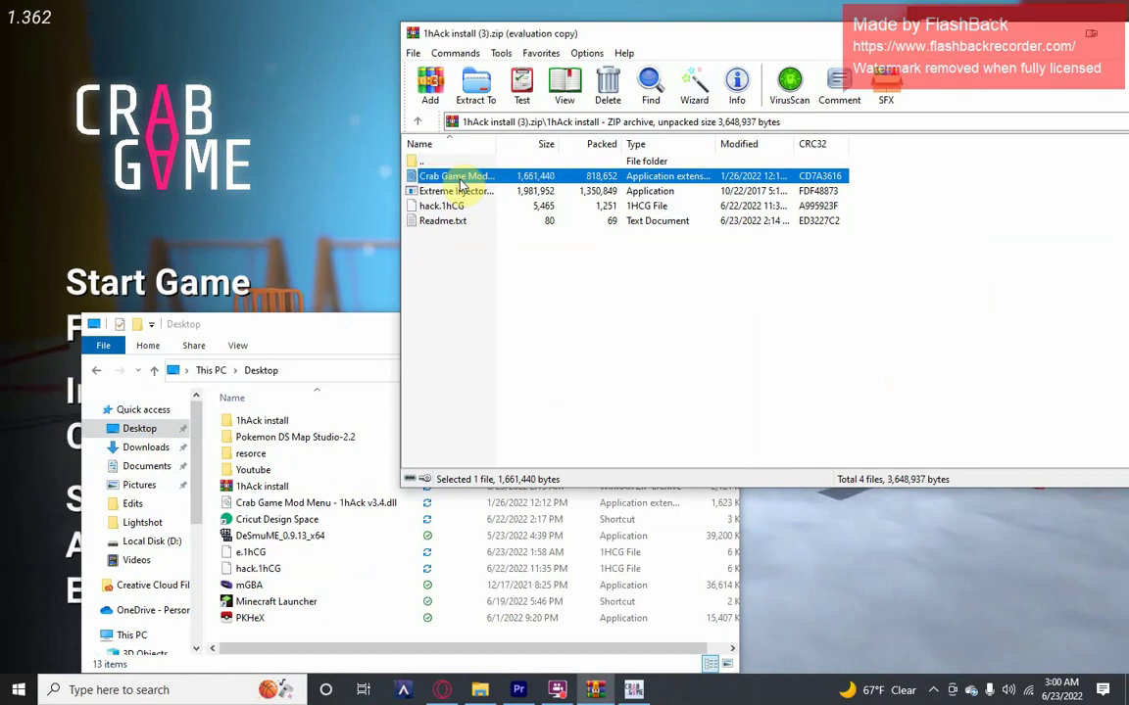
pyautogui.moveTo(461, 181); pyautogui.dragTo(400, 292)
pyautogui.moveTo(516, 196); pyautogui.dragTo(525, 184)
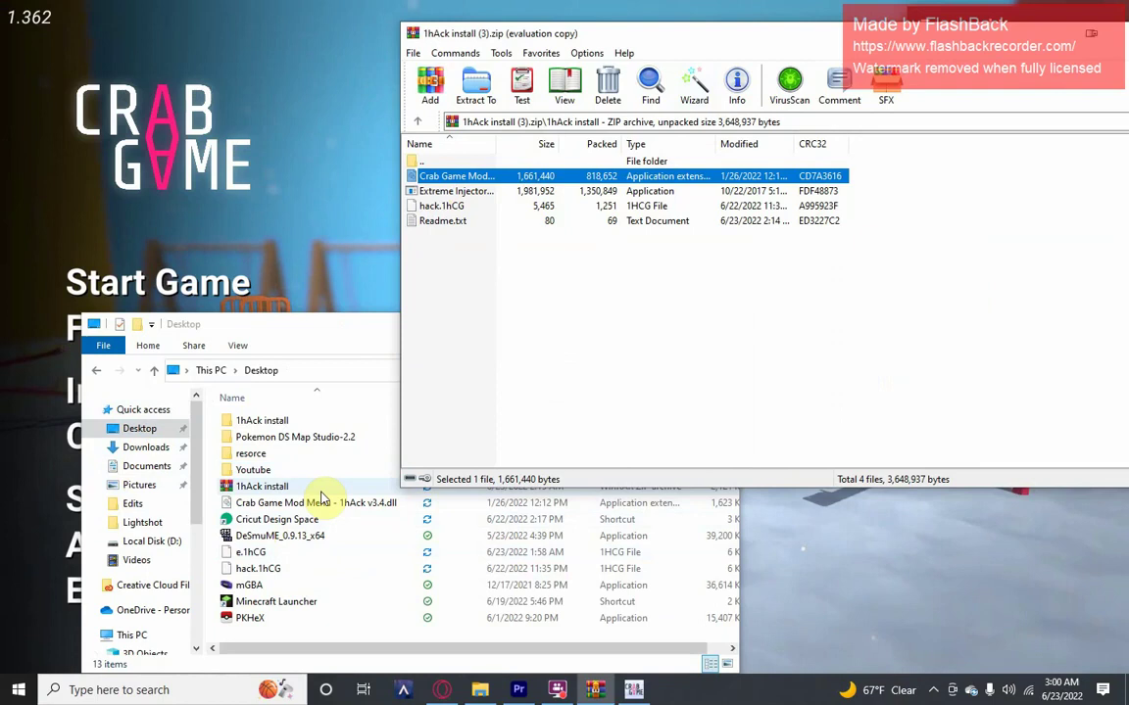
pyautogui.click(467, 206)
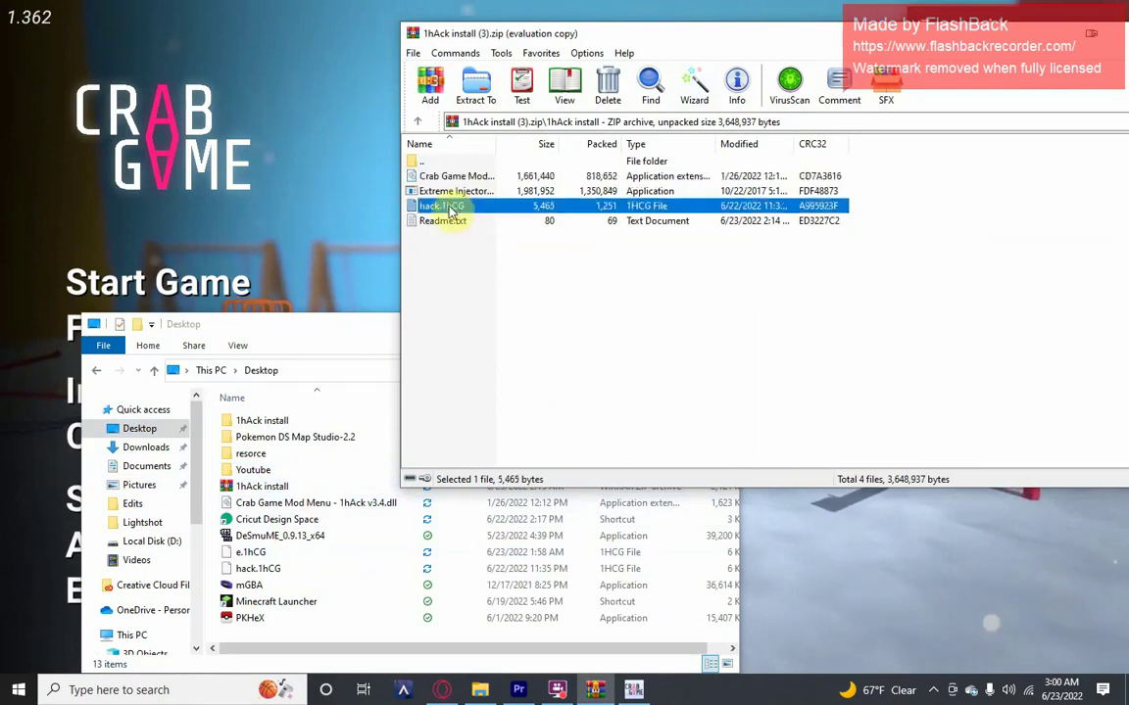
pyautogui.moveTo(471, 208); pyautogui.dragTo(271, 578)
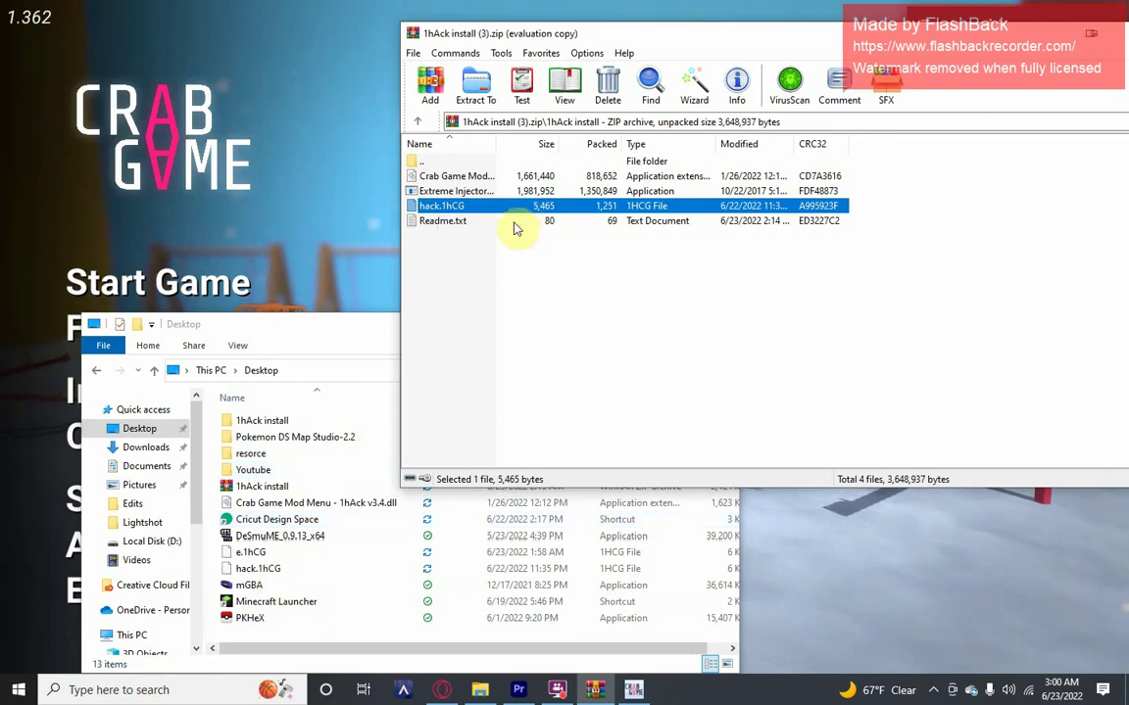
# Run Extreme Injector from the archive and agree to put its new files into the archive.
pyautogui.click(477, 194)
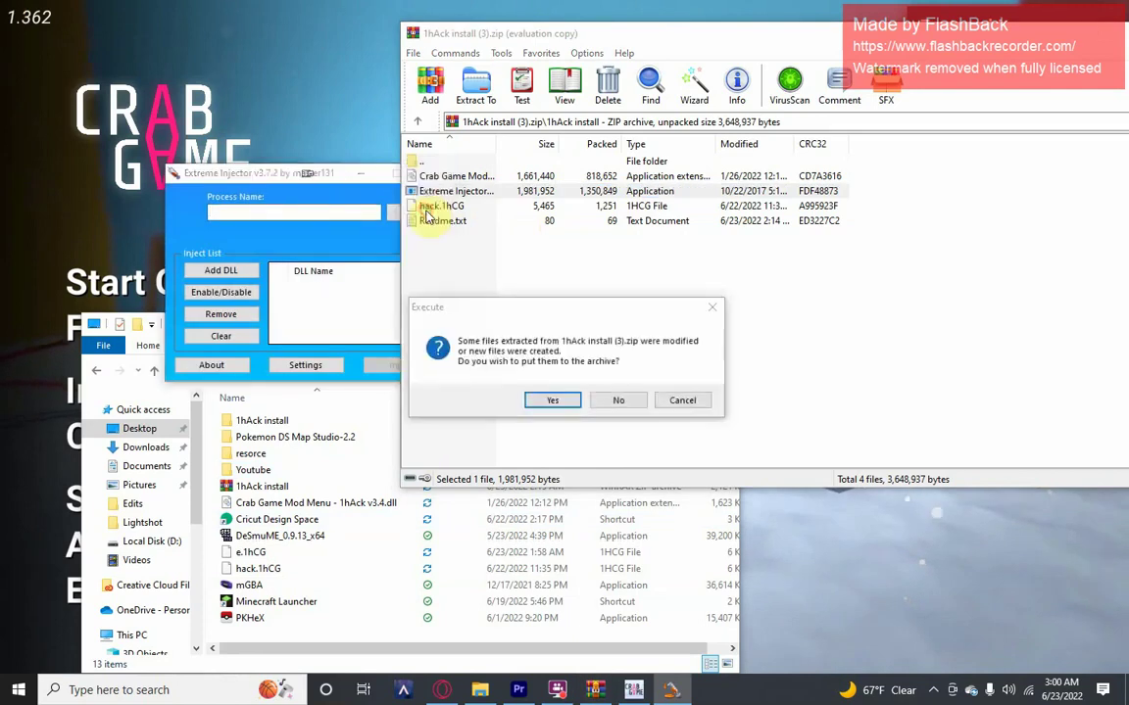
pyautogui.click(541, 400)
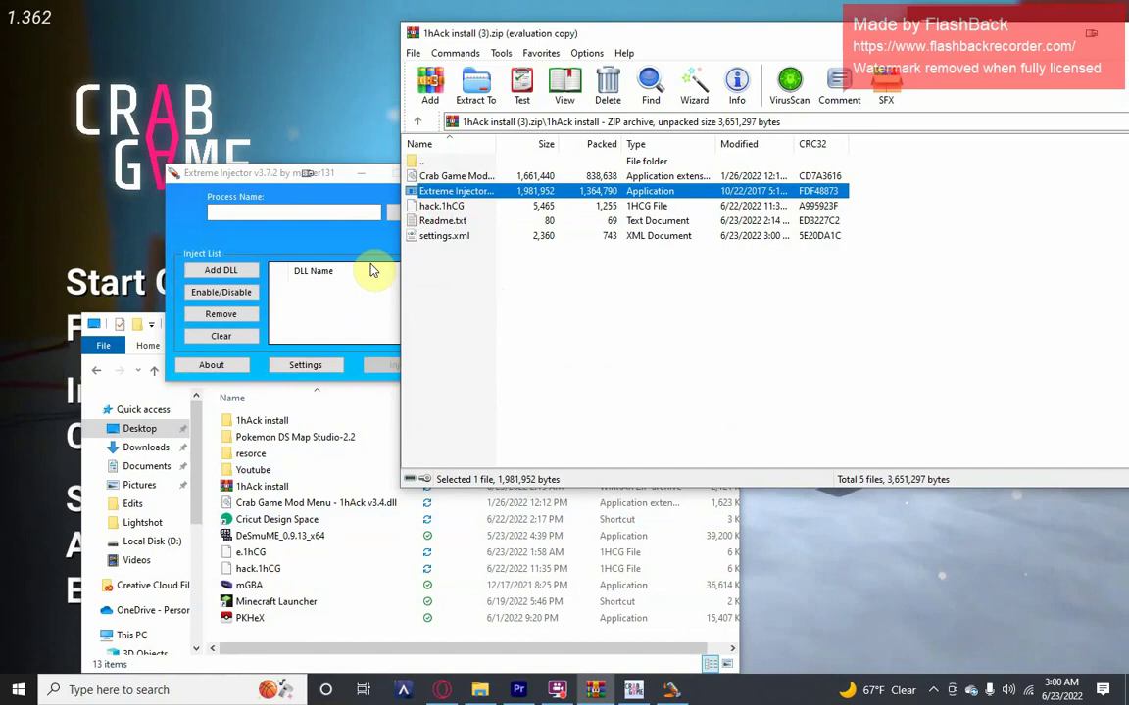
# Choose the running Crab Game.exe as the target process in Extreme Injector.
pyautogui.click(371, 255)
pyautogui.click(417, 212)
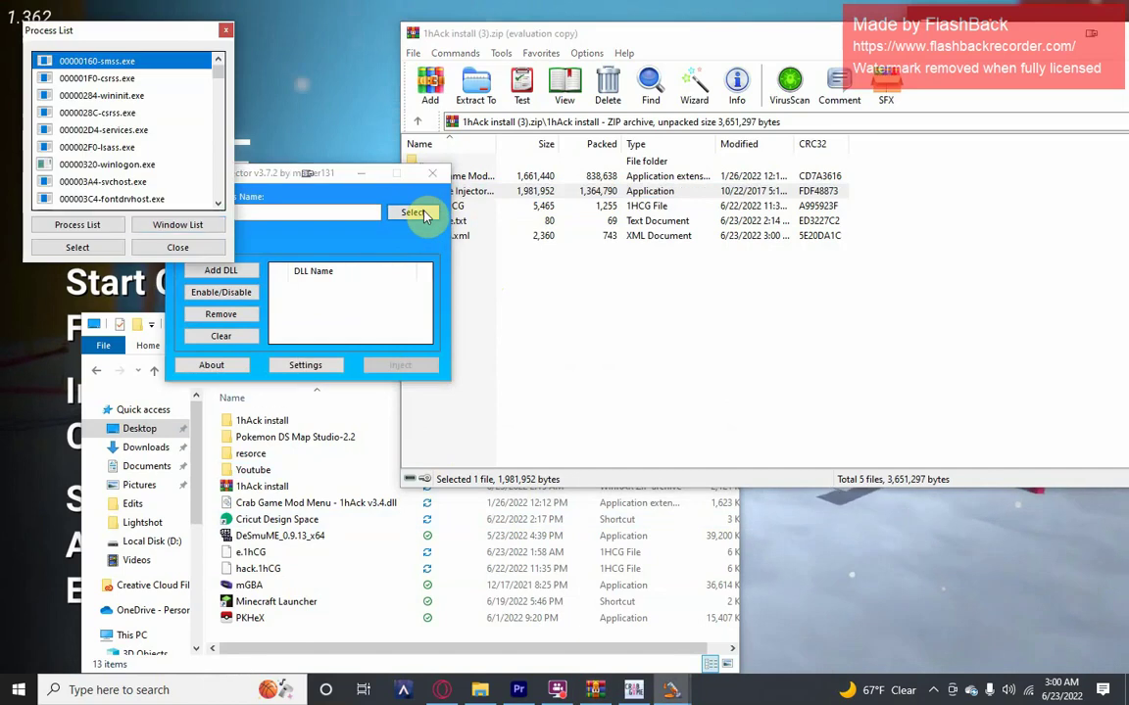
pyautogui.scroll(-10, 103, 191)
pyautogui.scroll(-15, 140, 162)
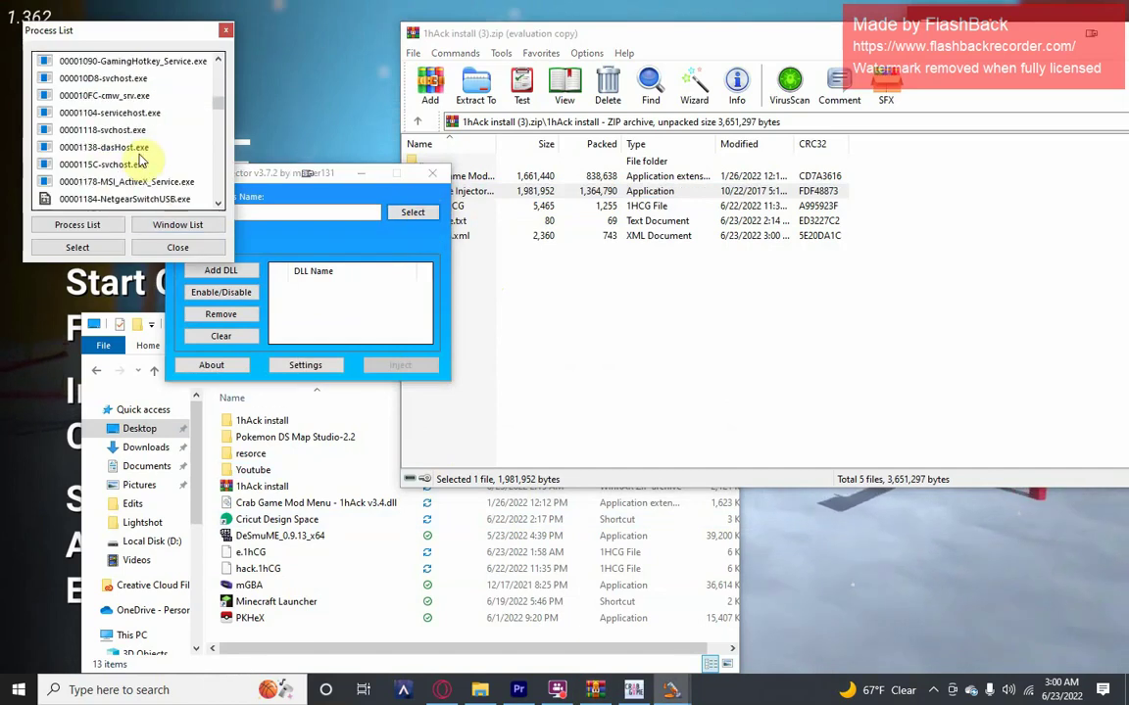
pyautogui.scroll(-15, 138, 152)
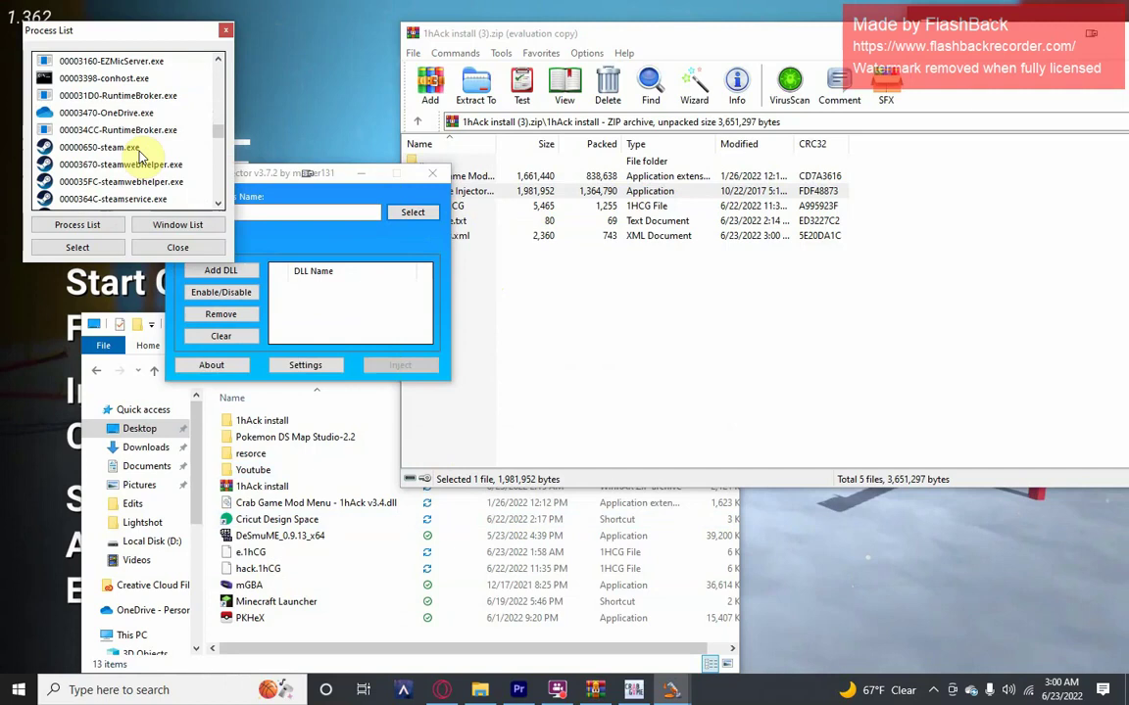
pyautogui.scroll(-15, 130, 139)
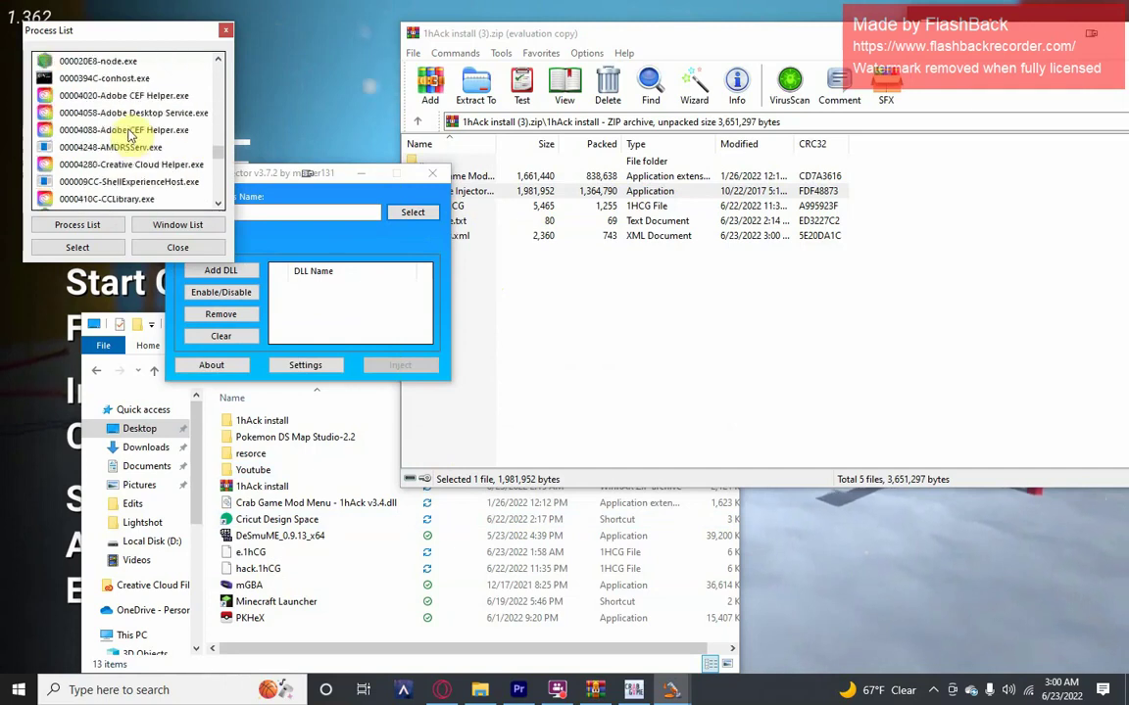
pyautogui.scroll(-15, 130, 134)
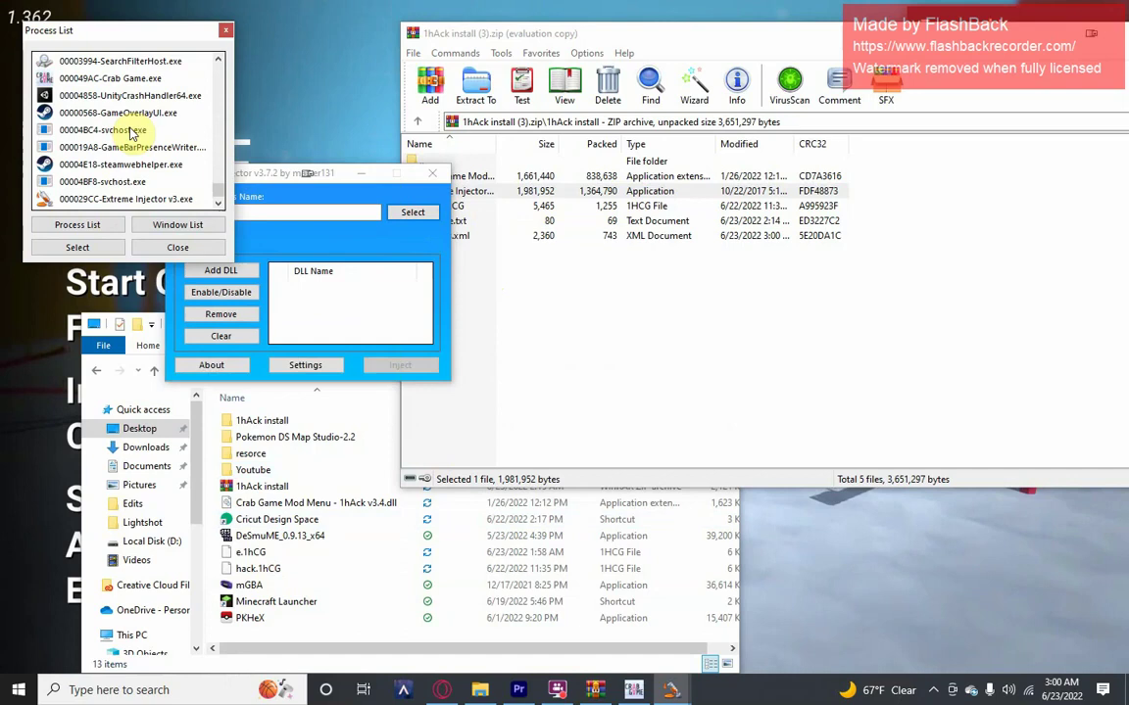
pyautogui.click(140, 80)
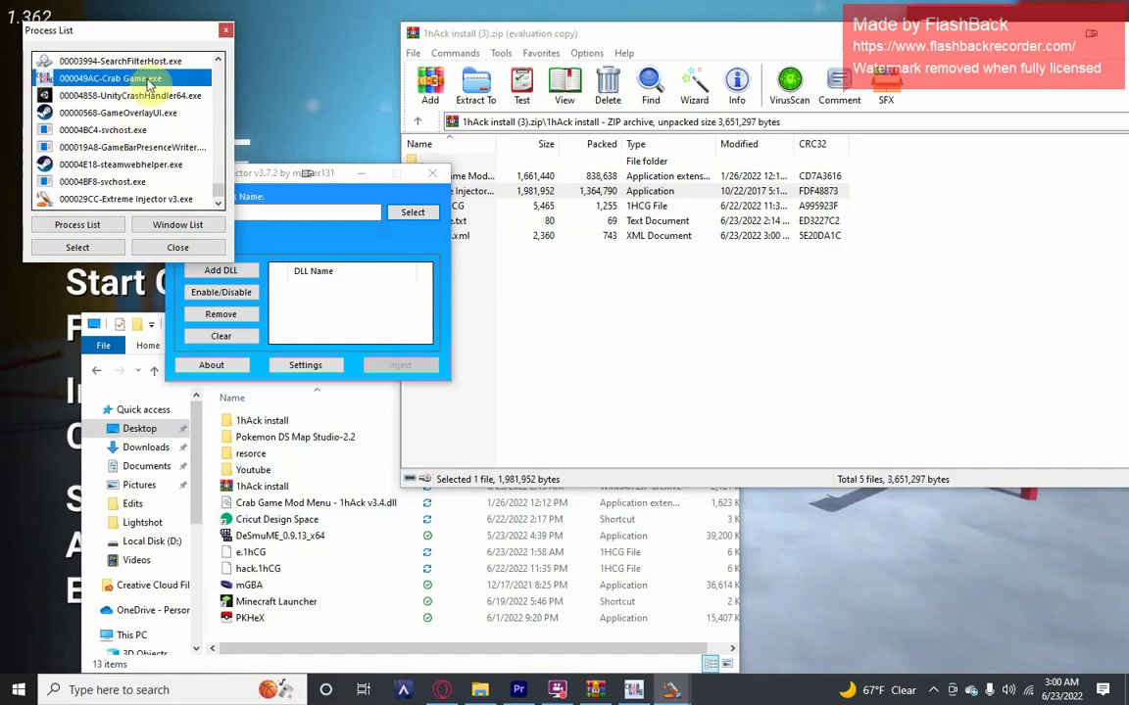
pyautogui.click(87, 243)
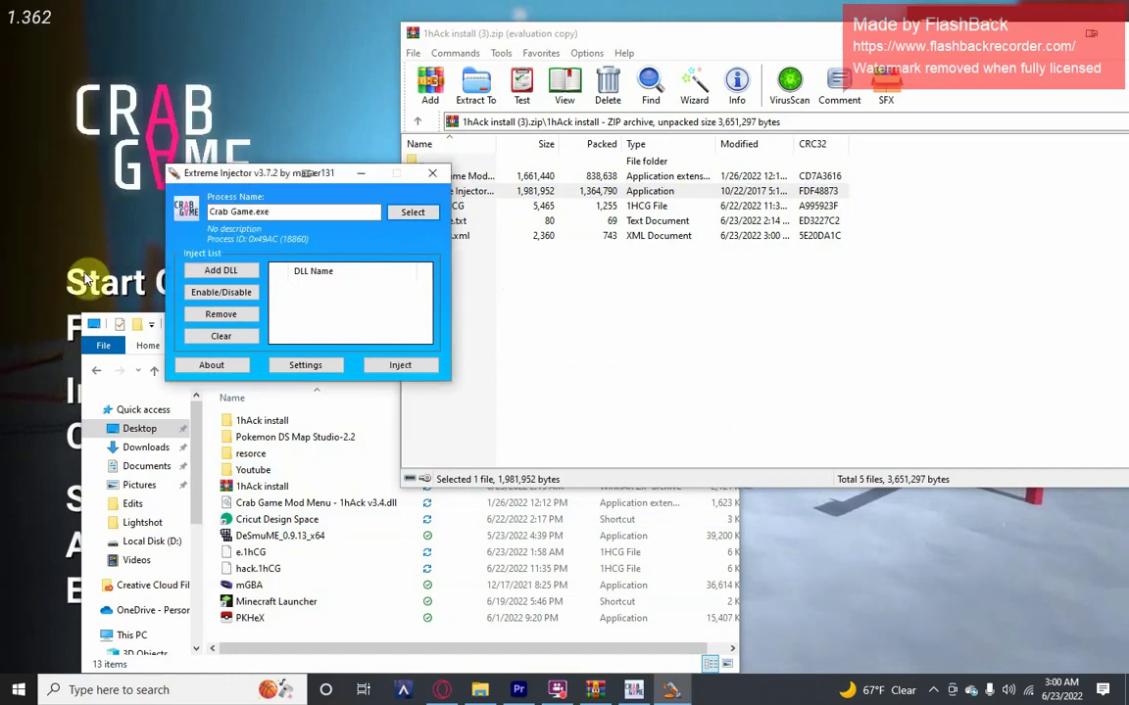
# Add Crab Game Mod Menu - 1hAck v3.4.dll from the Desktop to the inject list and inject it into the game.
pyautogui.click(221, 270)
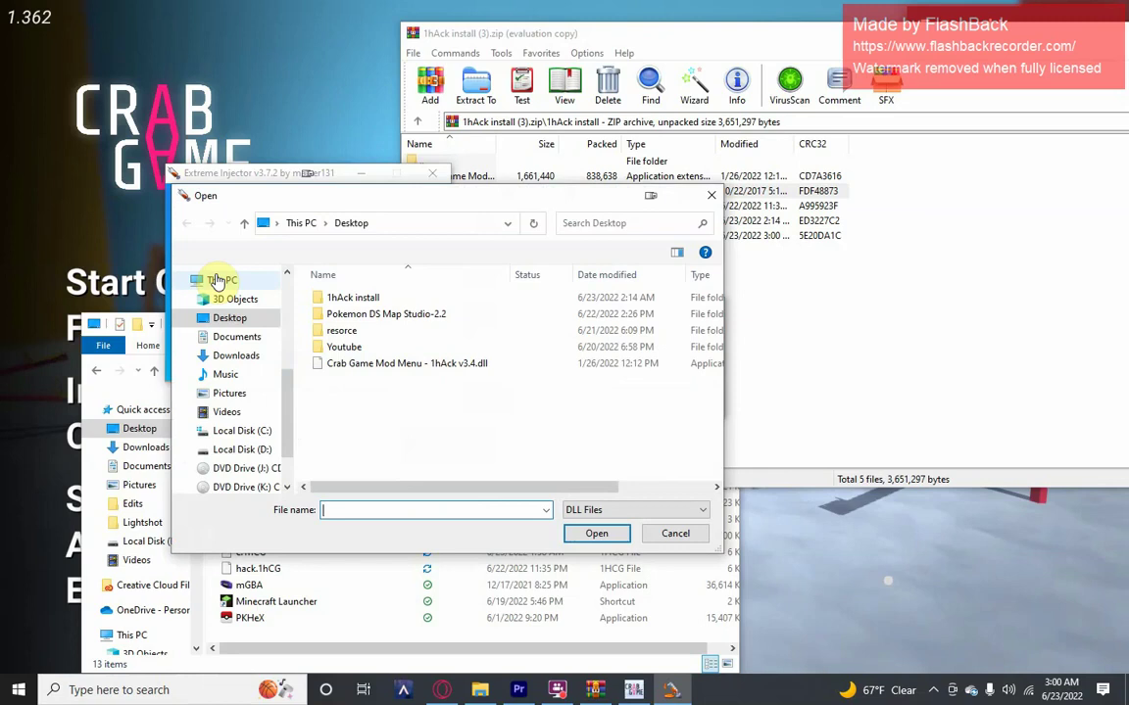
pyautogui.click(349, 364)
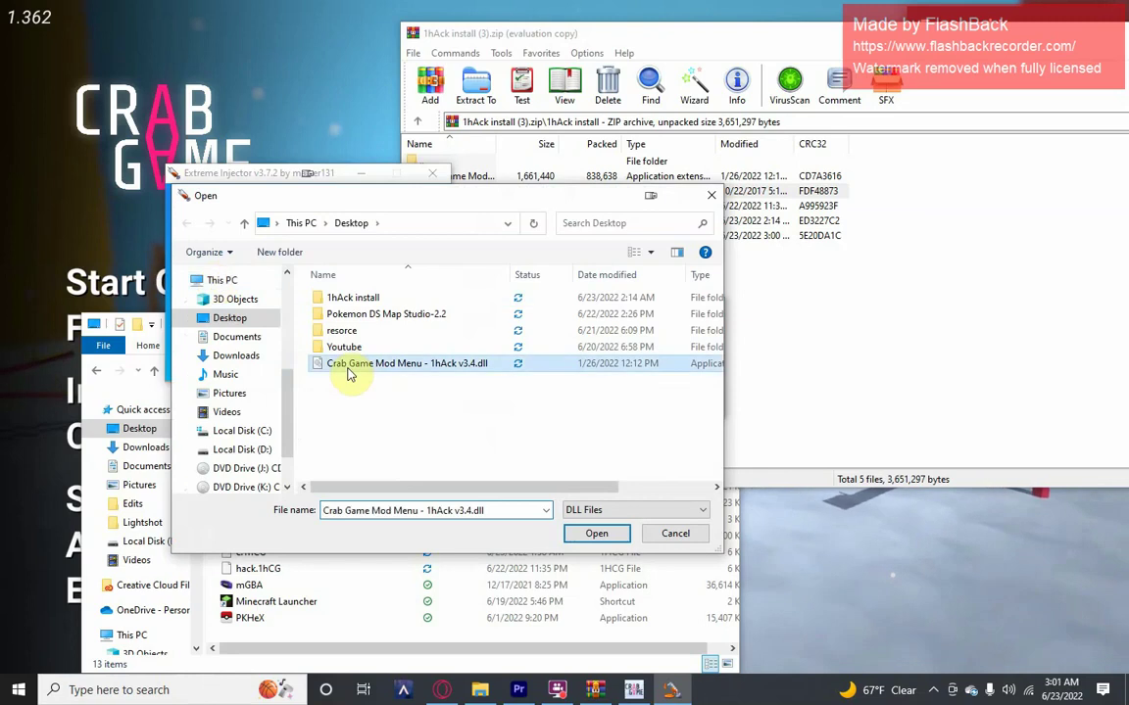
pyautogui.click(596, 534)
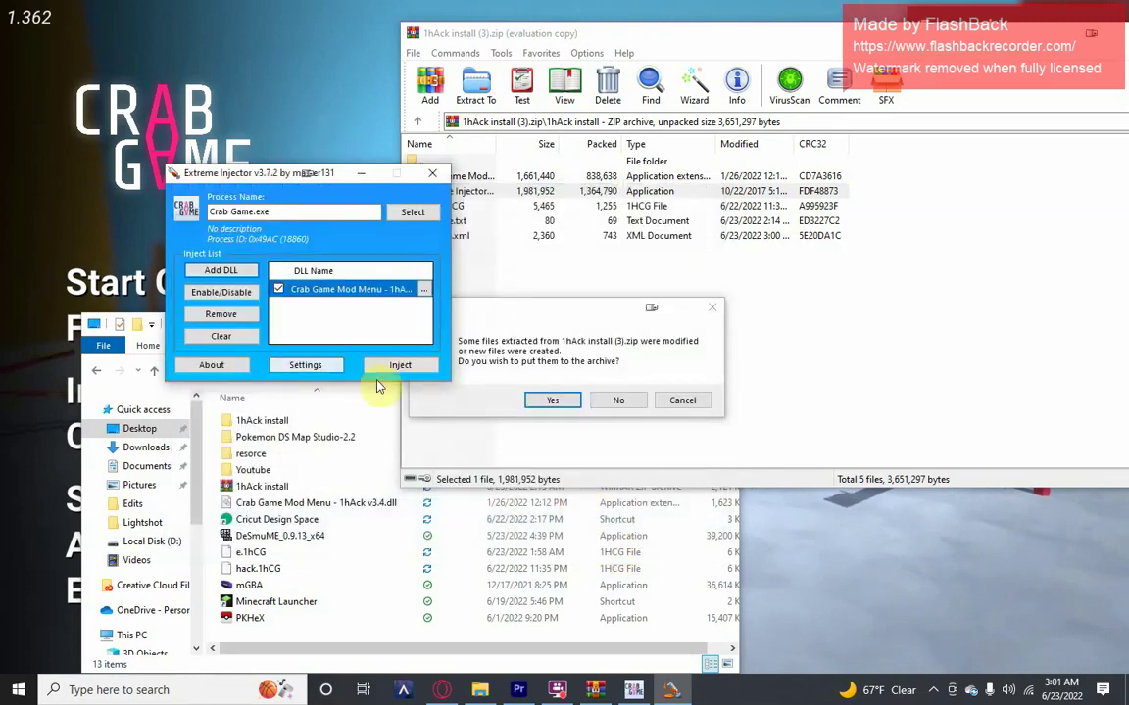
pyautogui.click(400, 368)
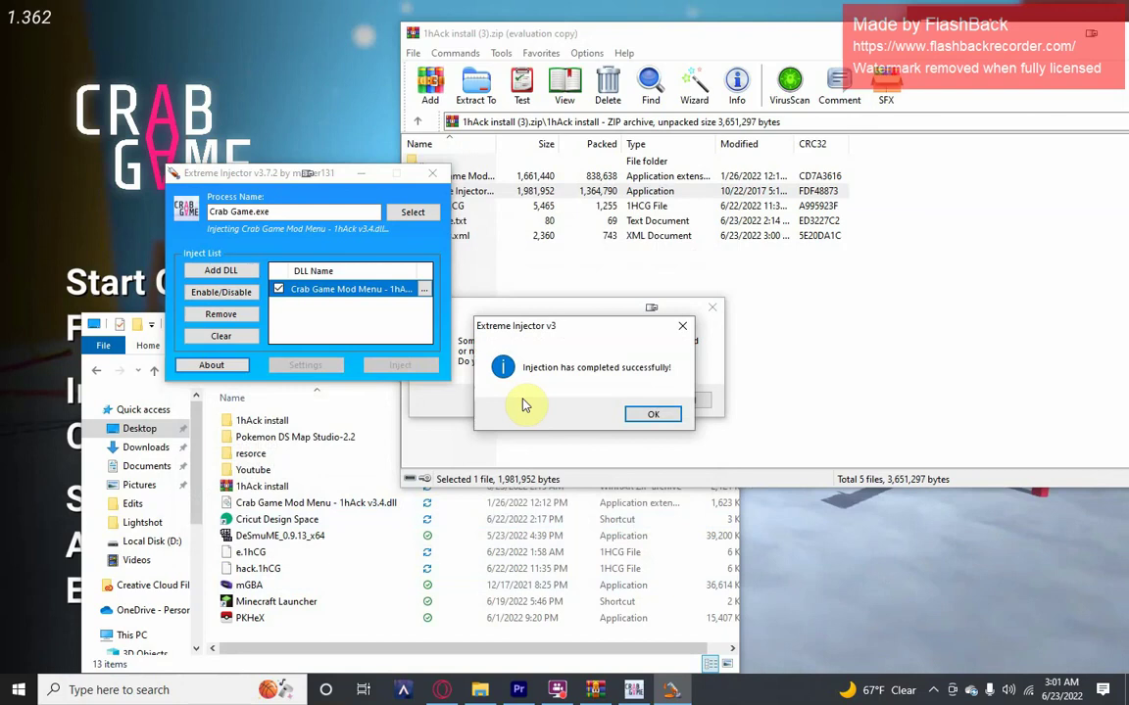
pyautogui.click(650, 416)
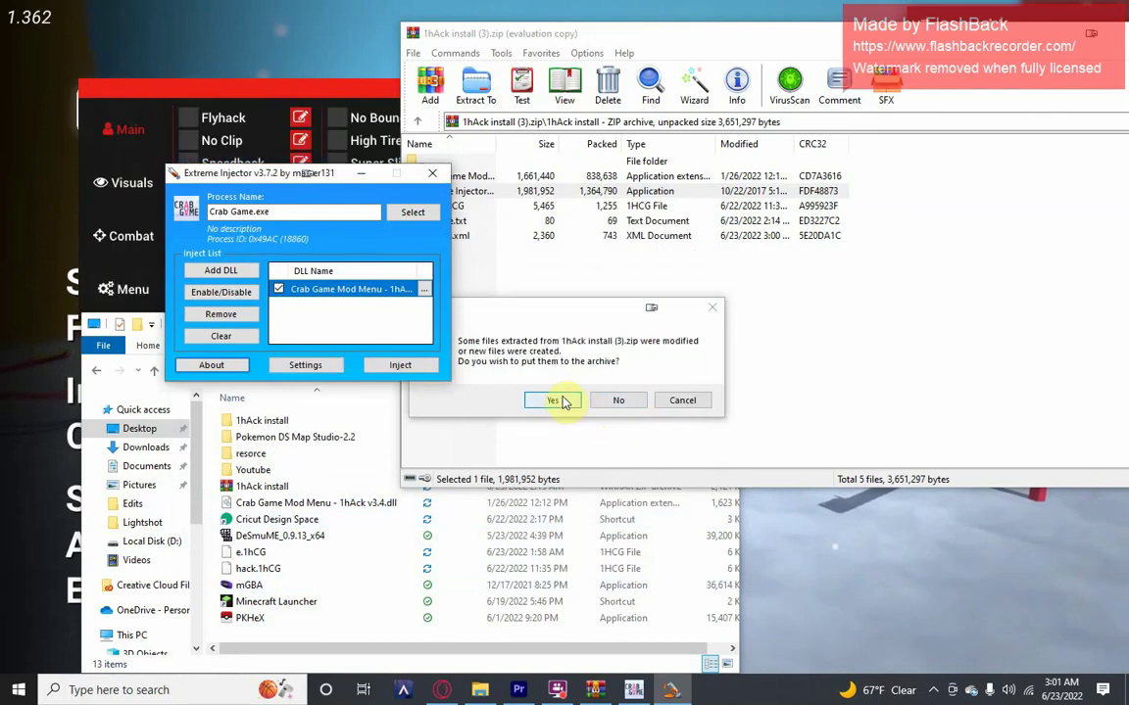
# Close Extreme Injector and the archive window without updating the archive, and return to Crab Game.
pyautogui.click(432, 172)
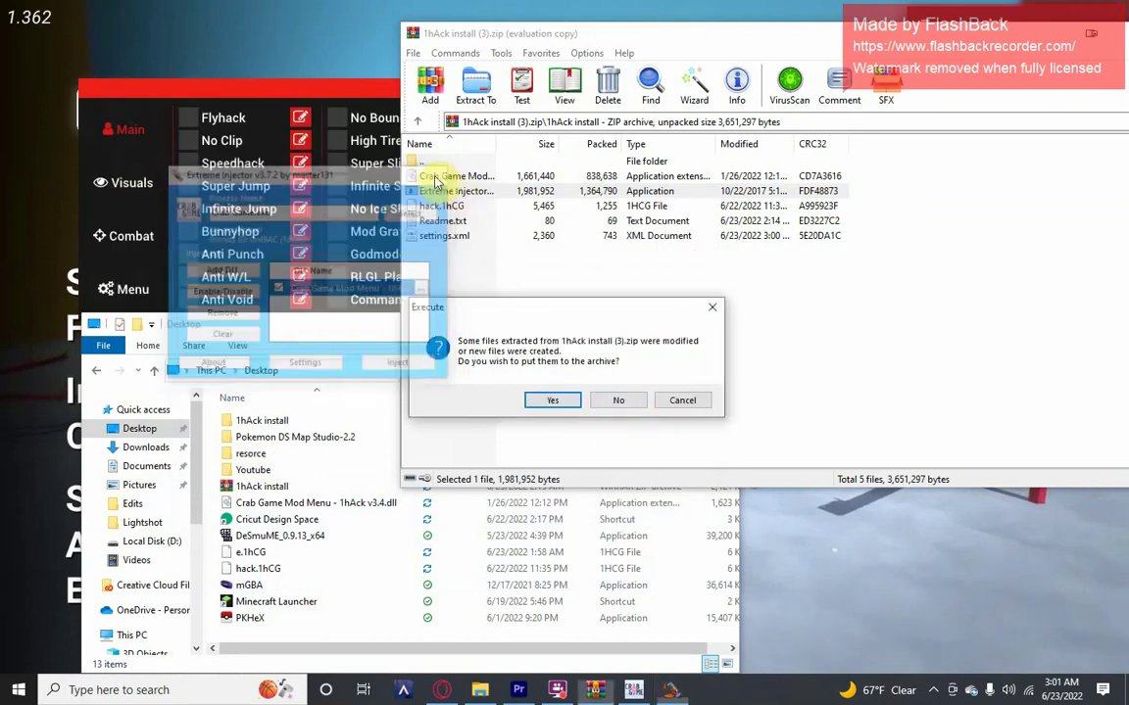
pyautogui.click(712, 308)
pyautogui.moveTo(1051, 35); pyautogui.dragTo(709, 35)
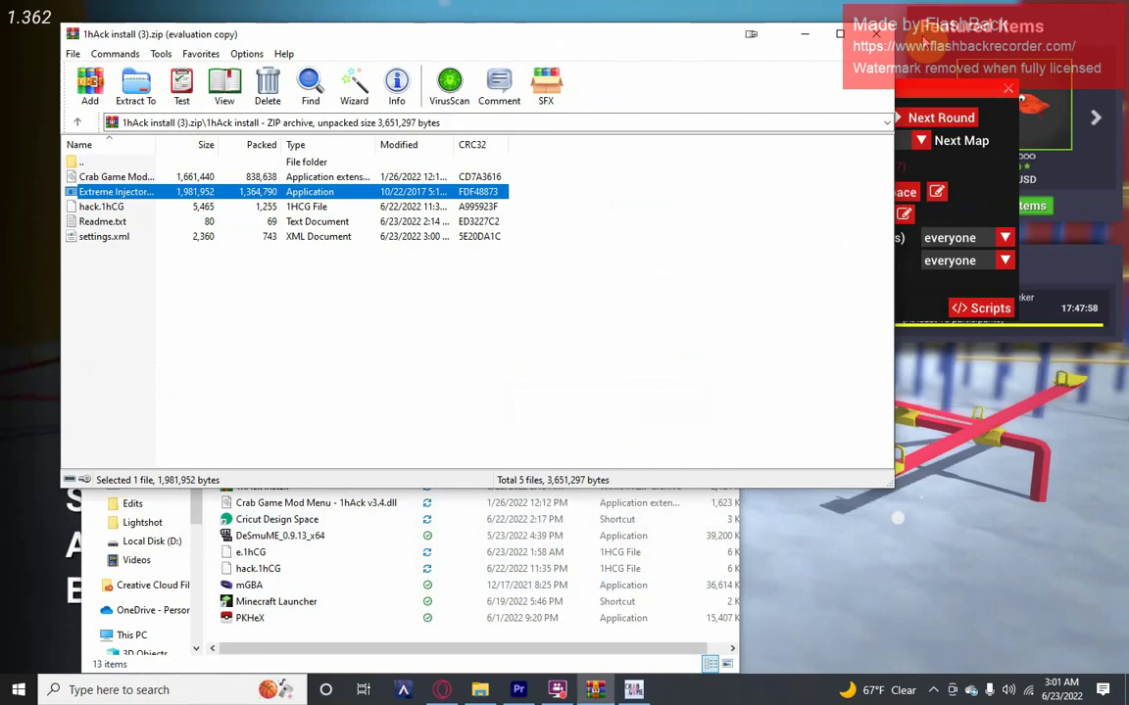
pyautogui.click(879, 34)
pyautogui.click(737, 271)
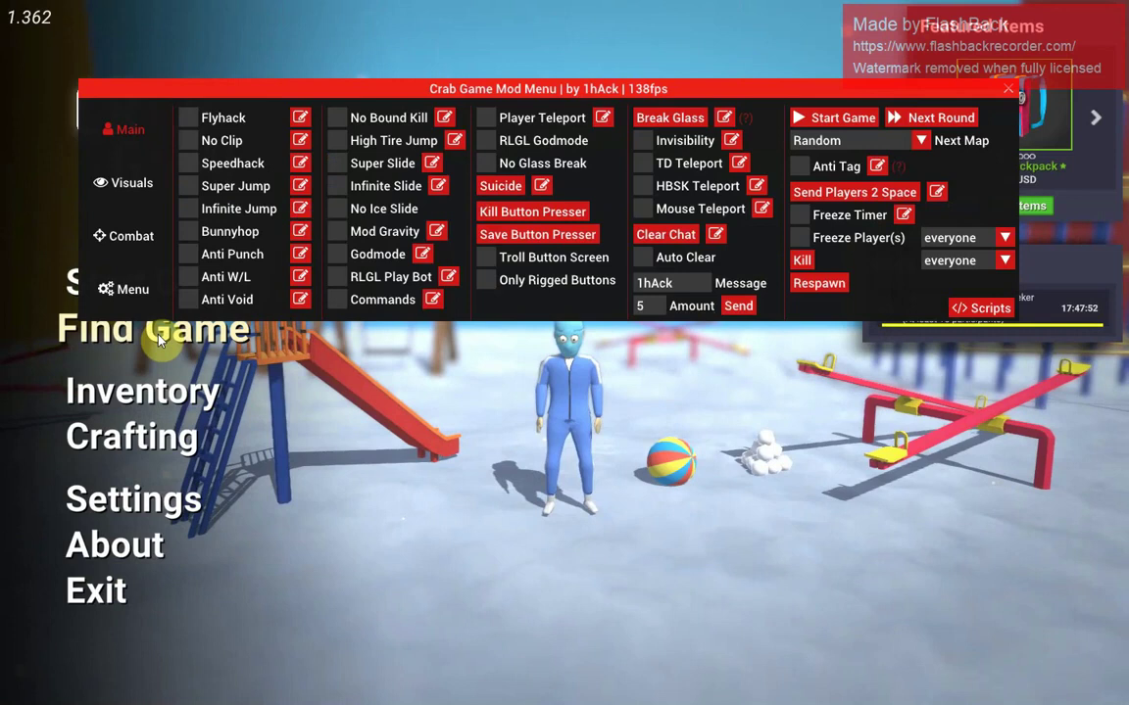
# Load the hack.1hCG config file from the Desktop through the mod menu's own settings page.
pyautogui.click(127, 310)
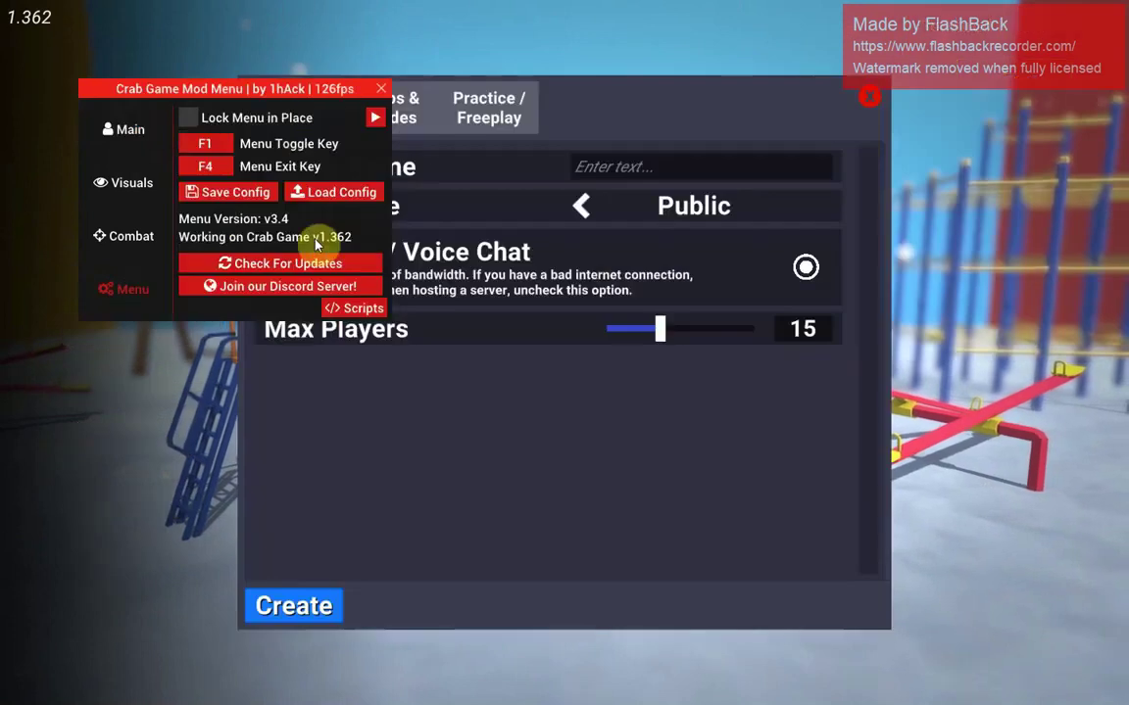
pyautogui.click(113, 130)
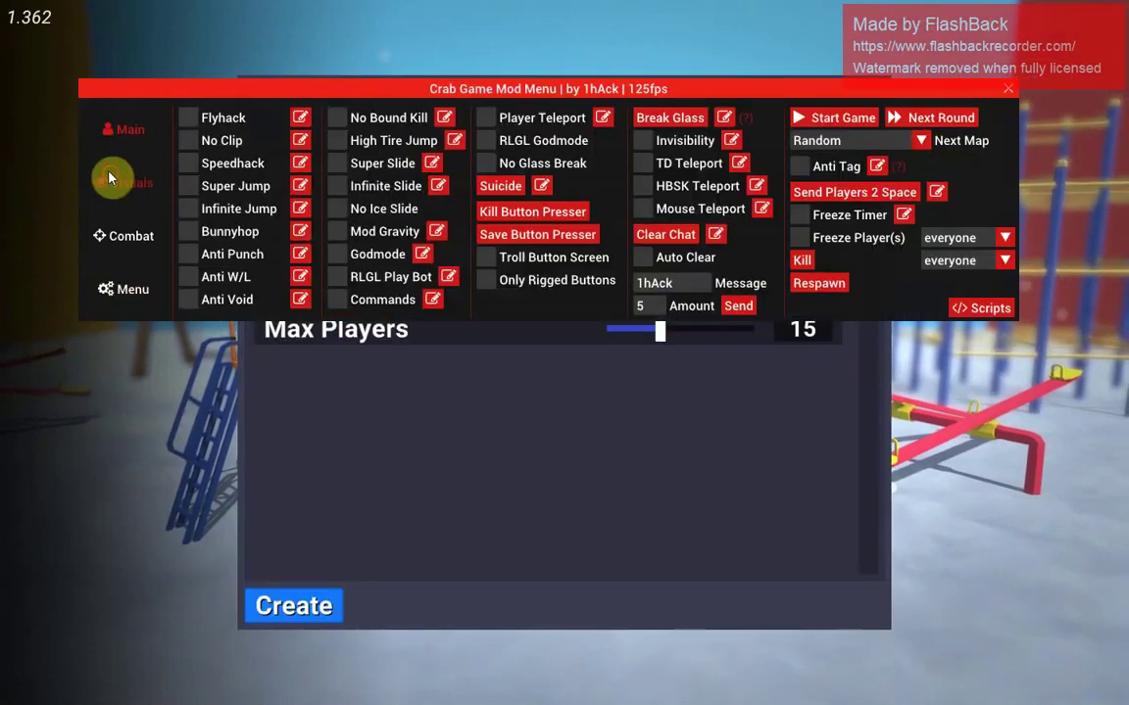
pyautogui.click(119, 237)
pyautogui.click(112, 292)
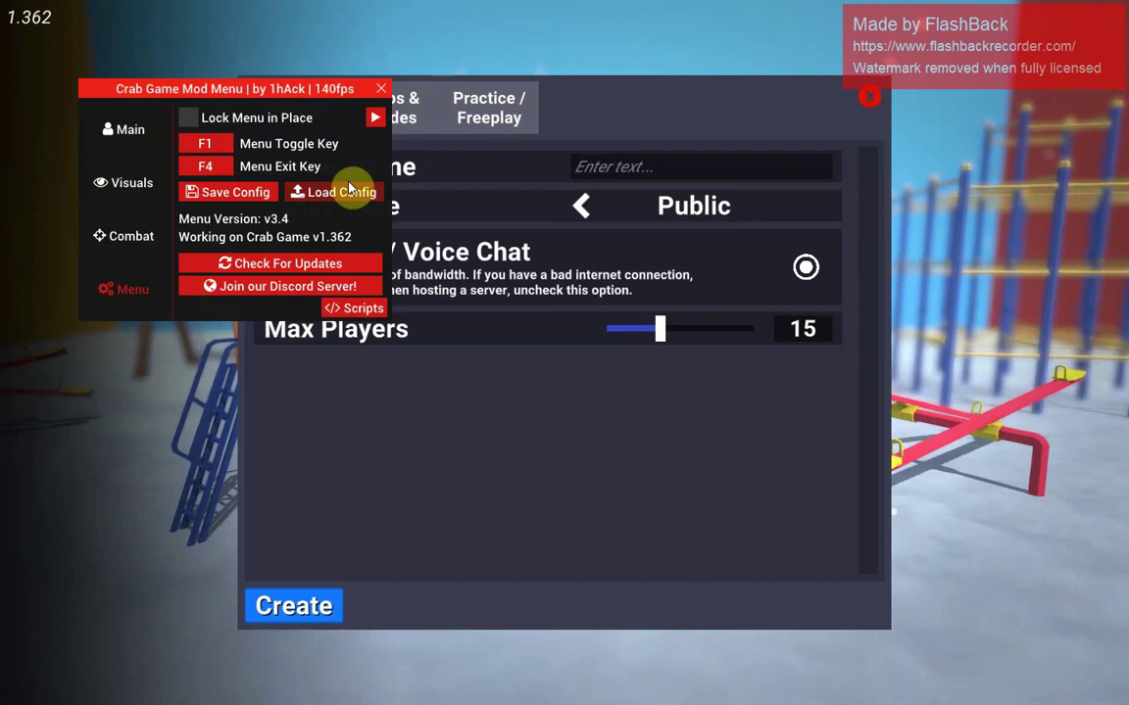
pyautogui.click(300, 192)
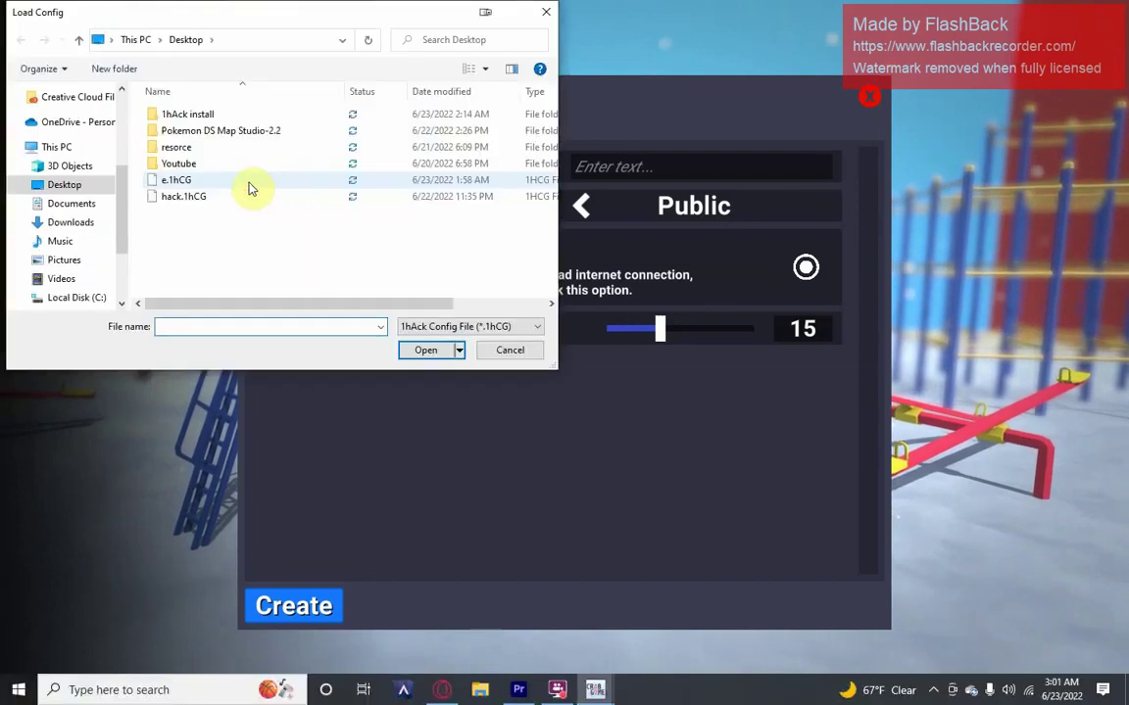
pyautogui.click(193, 200)
pyautogui.click(428, 350)
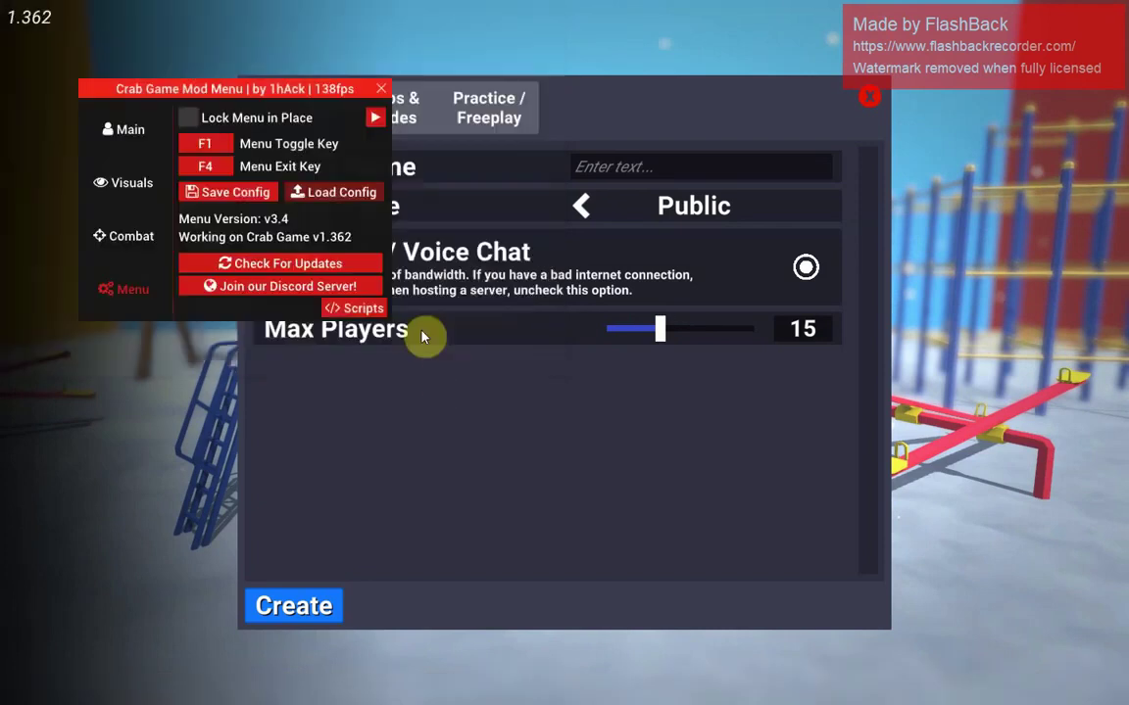
# Display the mod menu's Main options, shift its window slightly, and hide it along with the game's server creation dialog.
pyautogui.click(130, 120)
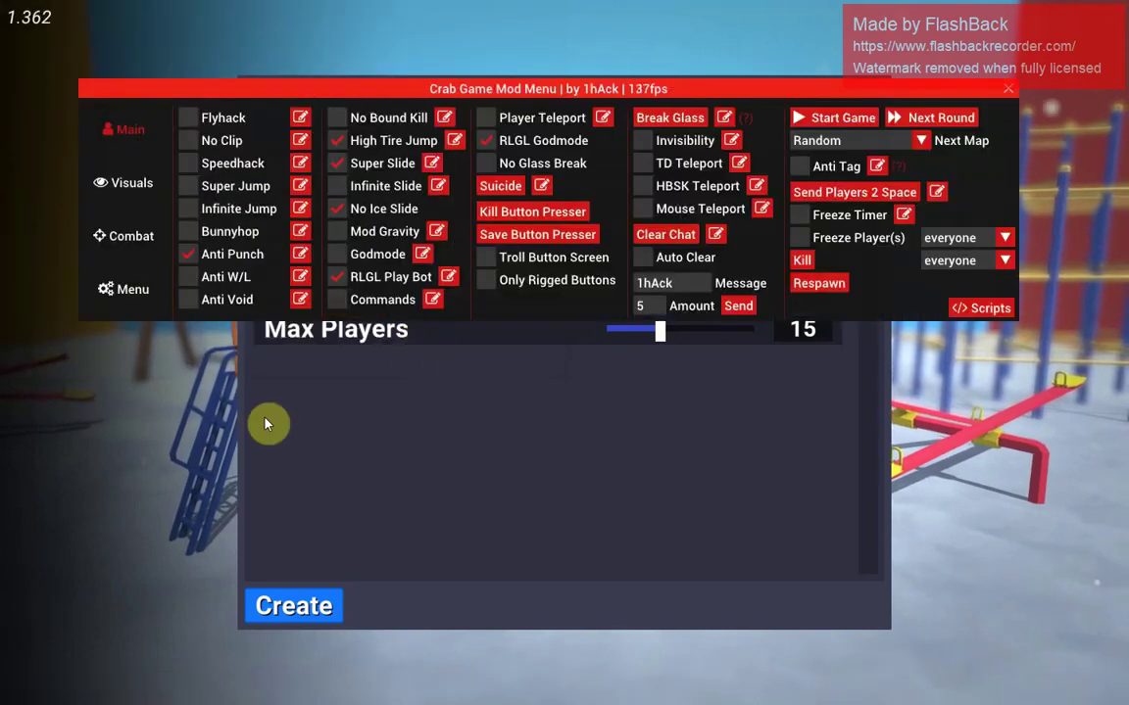
pyautogui.moveTo(968, 87); pyautogui.dragTo(937, 81)
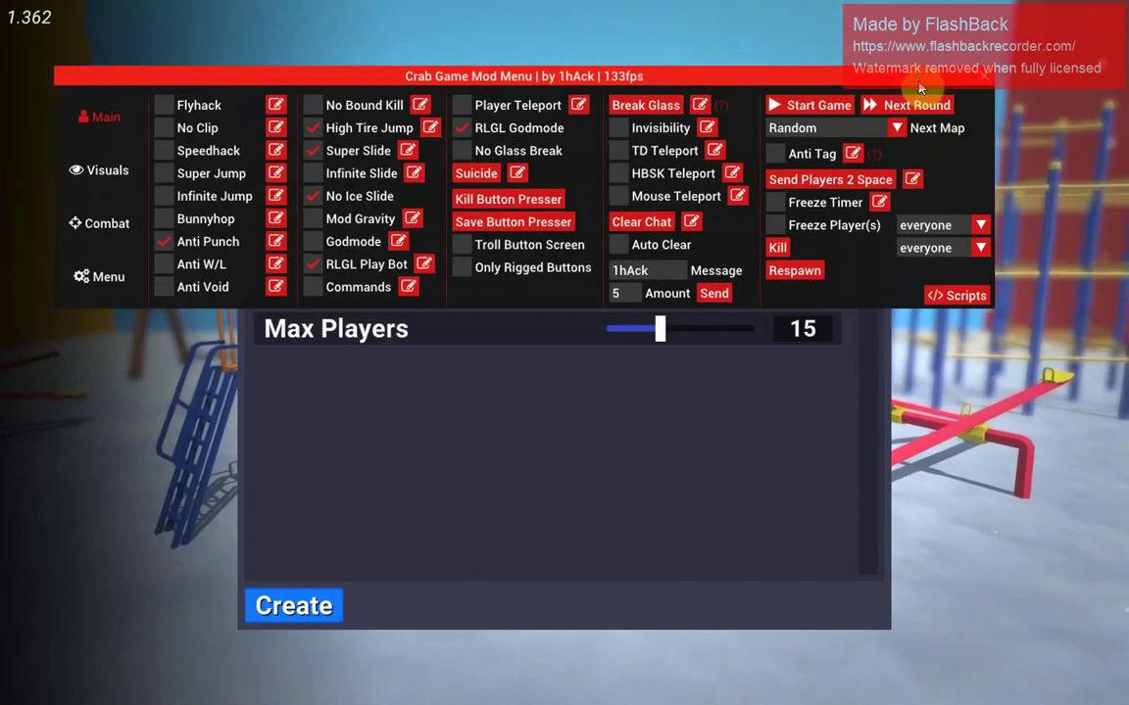
pyautogui.press('Insert')
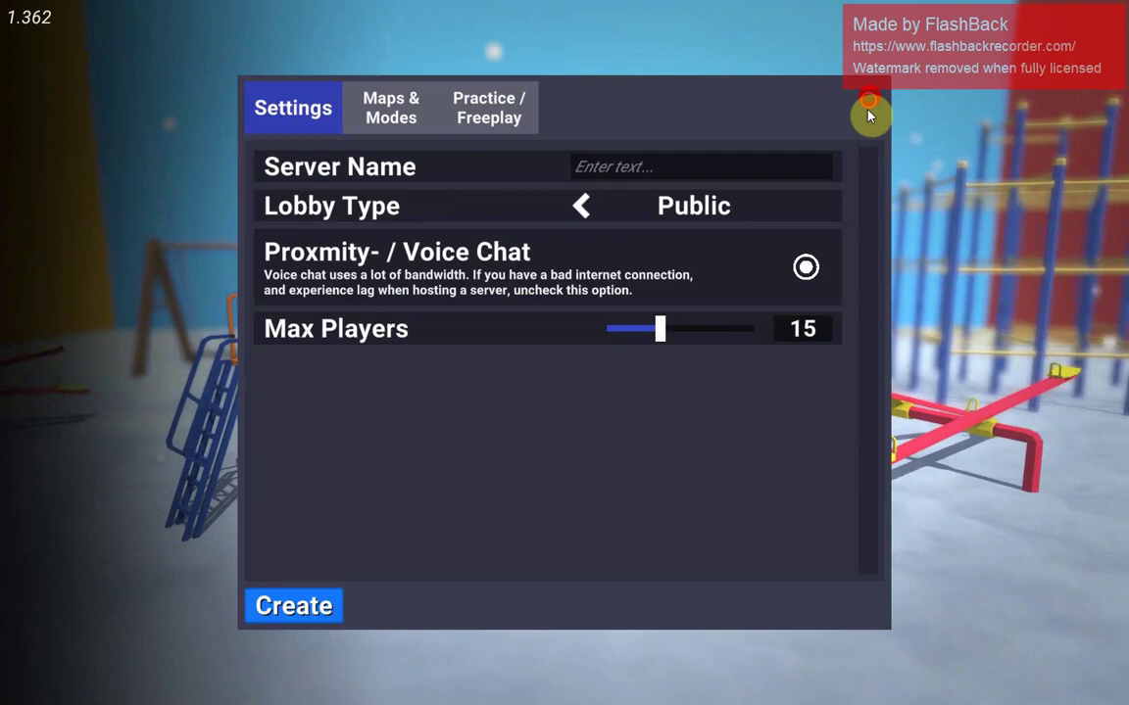
pyautogui.click(869, 105)
# Try joining the 24 HOUR CRAB GAME LOBBY server from the server list.
pyautogui.click(151, 325)
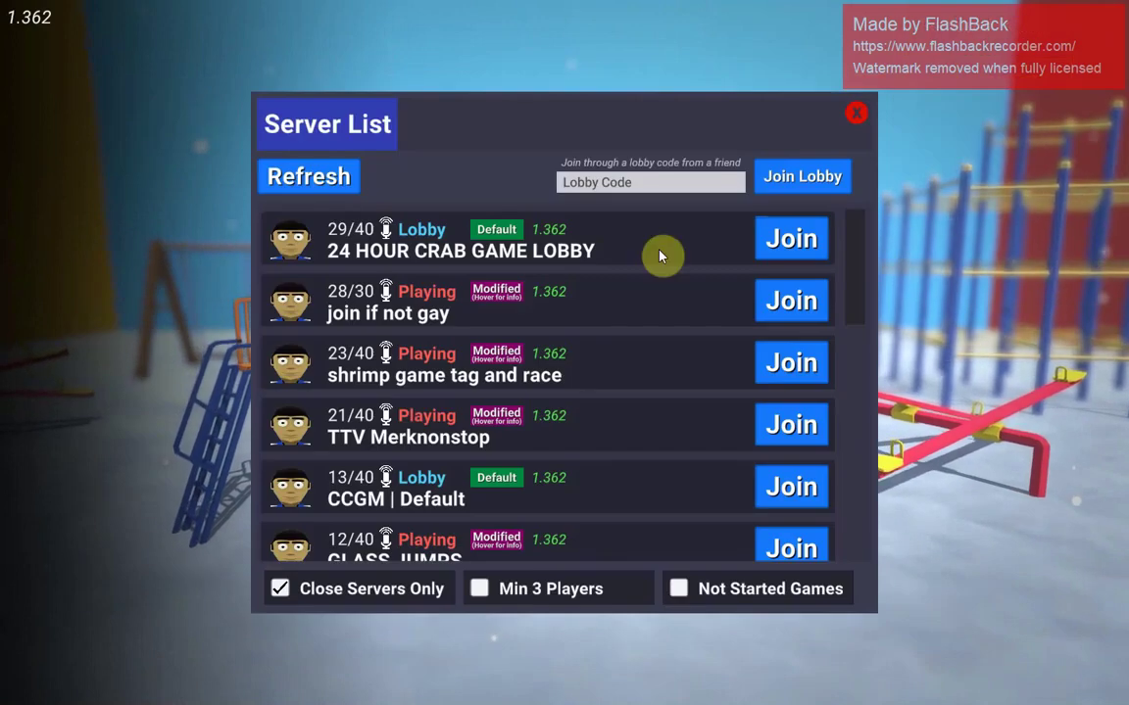
pyautogui.click(788, 245)
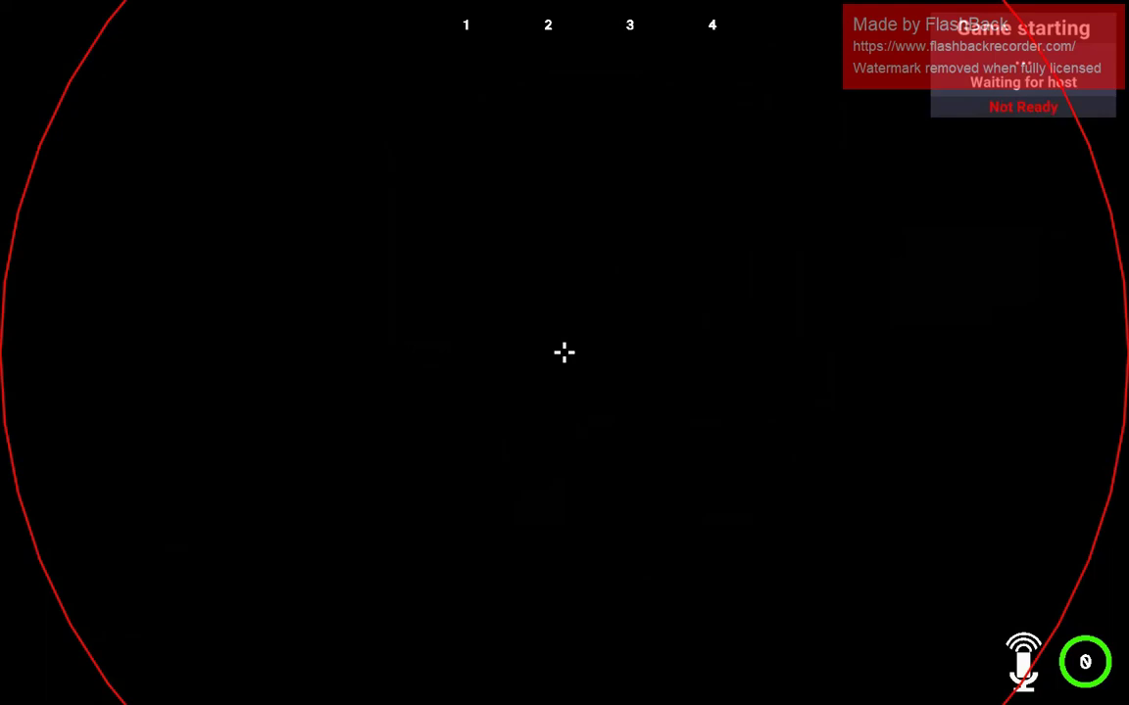
pyautogui.press('Escape')
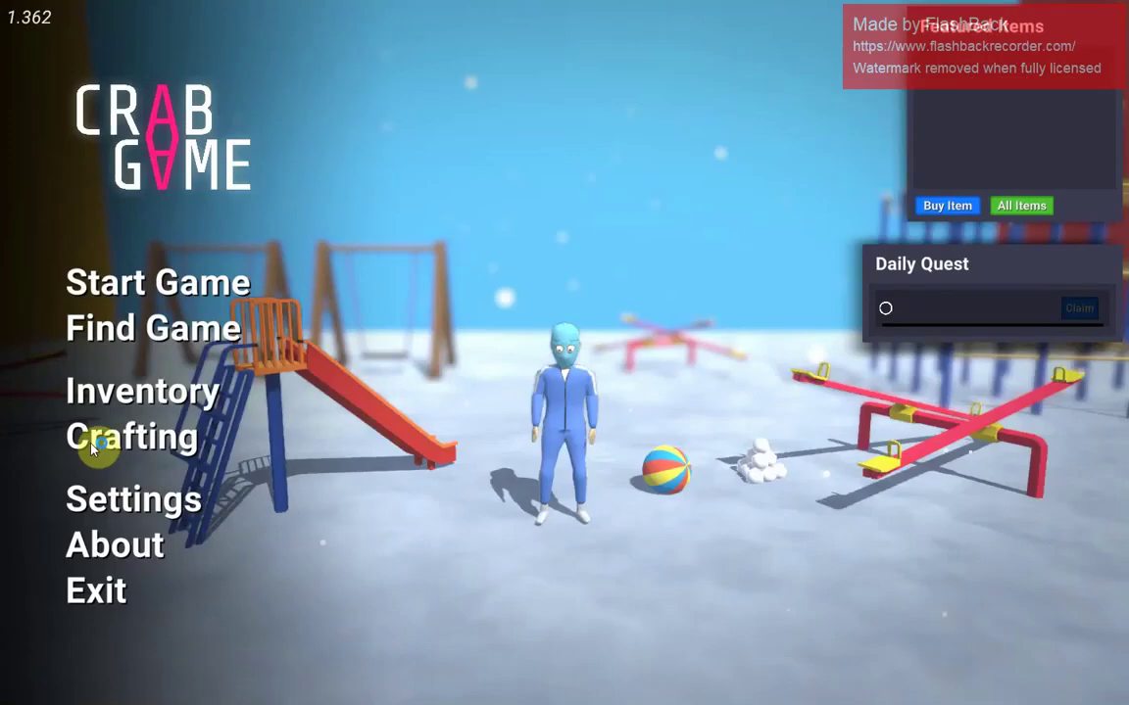
# Find the CCGM | Chaos lobby near the end of the server list and join it.
pyautogui.click(102, 324)
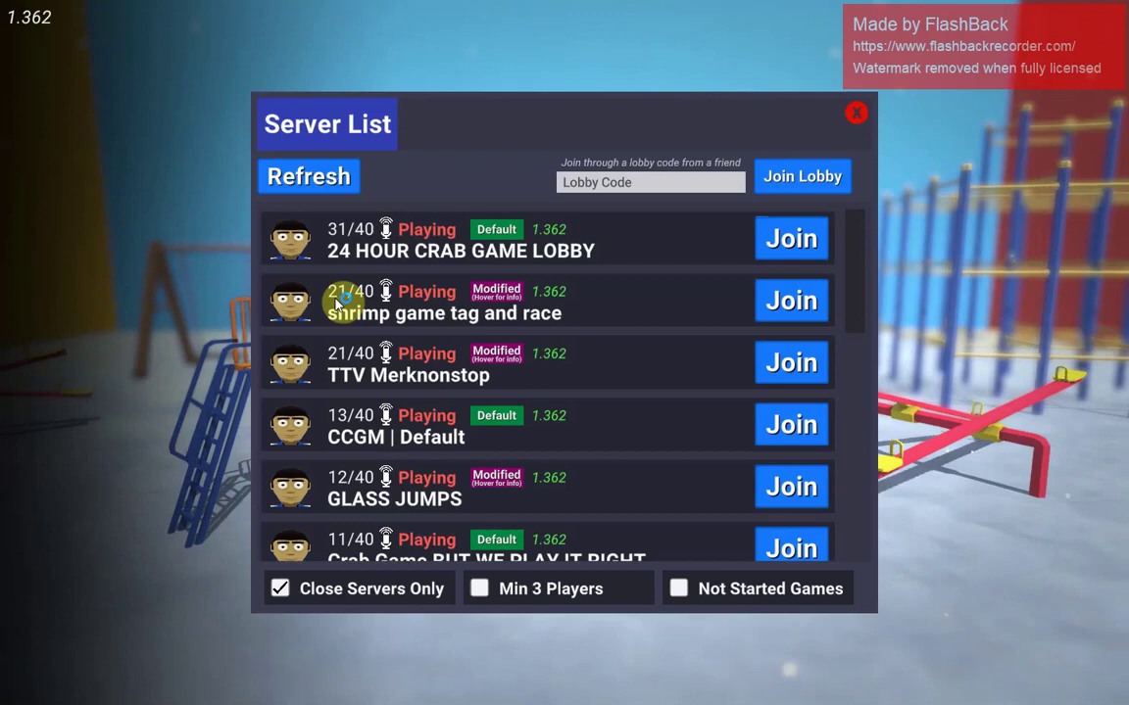
pyautogui.scroll(-8, 338, 304)
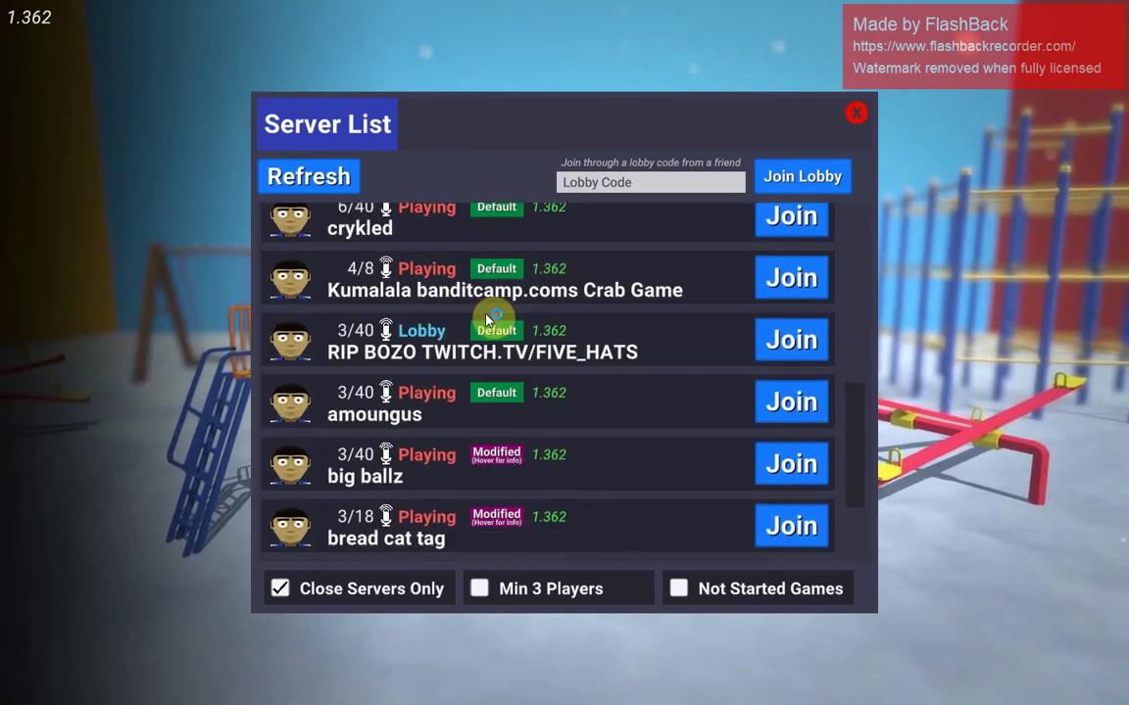
pyautogui.scroll(-2, 487, 321)
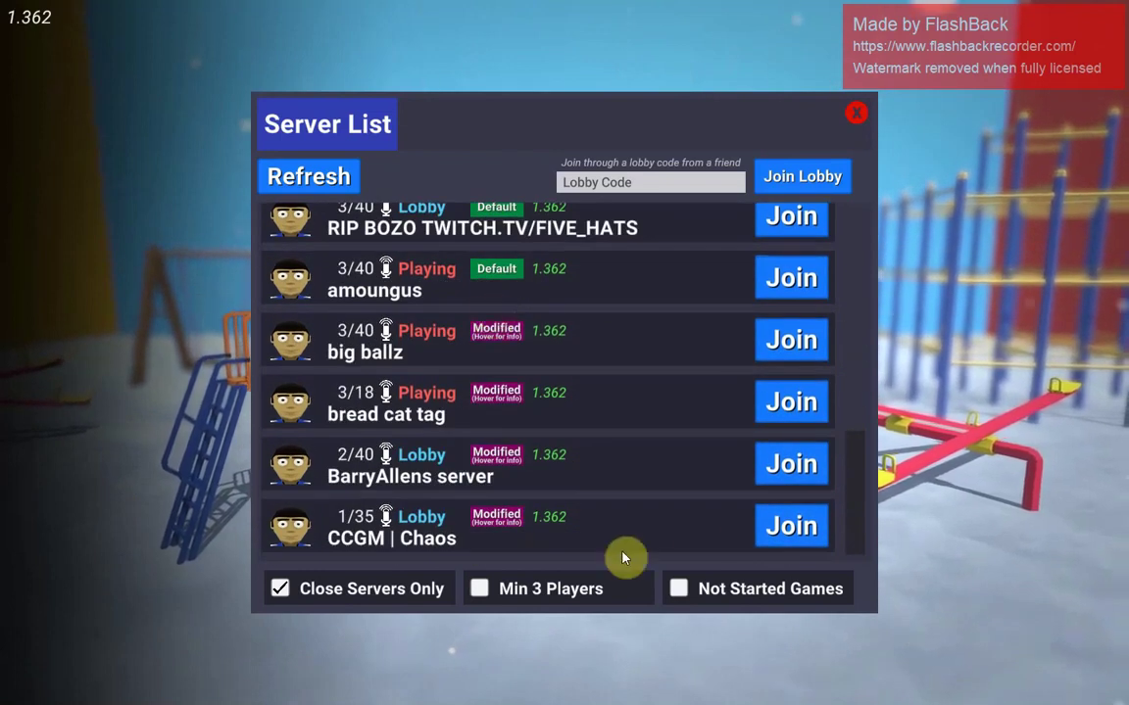
pyautogui.click(791, 526)
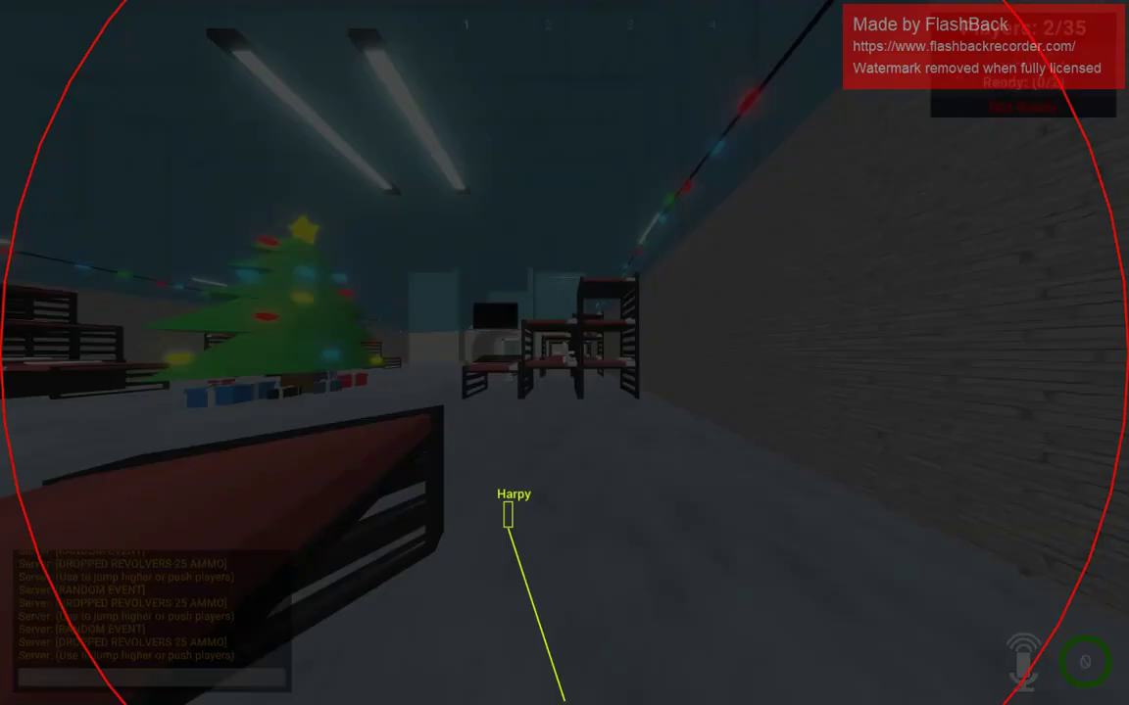
# Run and jump around the snowy lobby map to try out the loaded mod settings.
pyautogui.press('w')
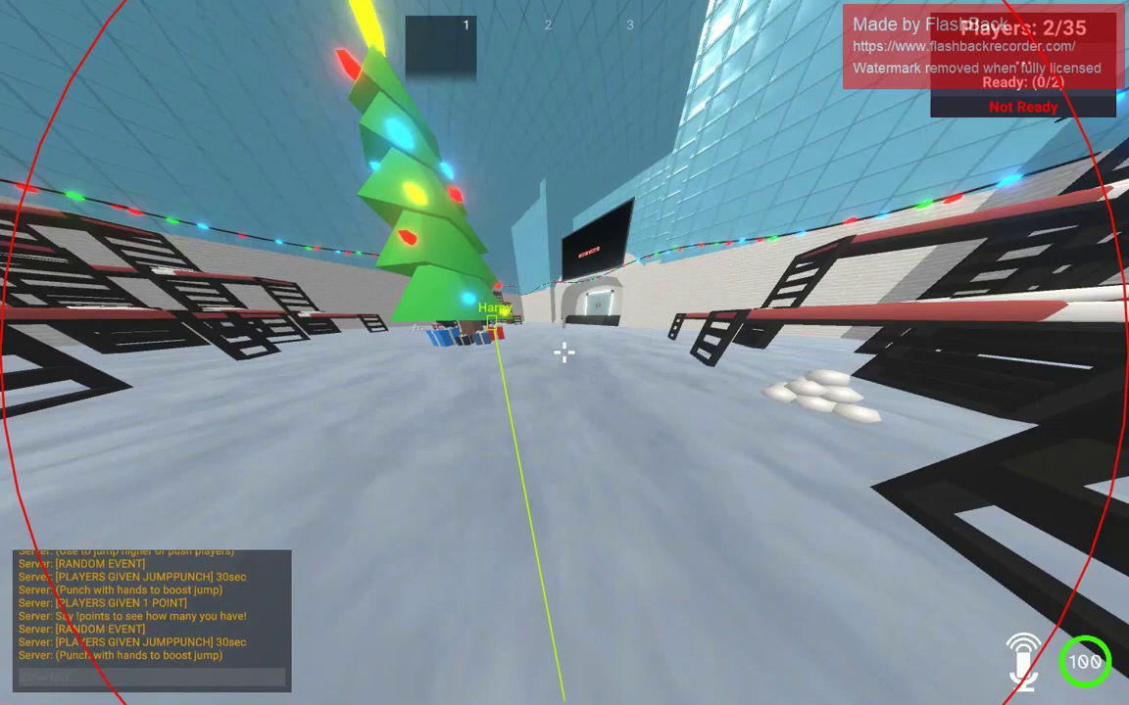
pyautogui.press('w')
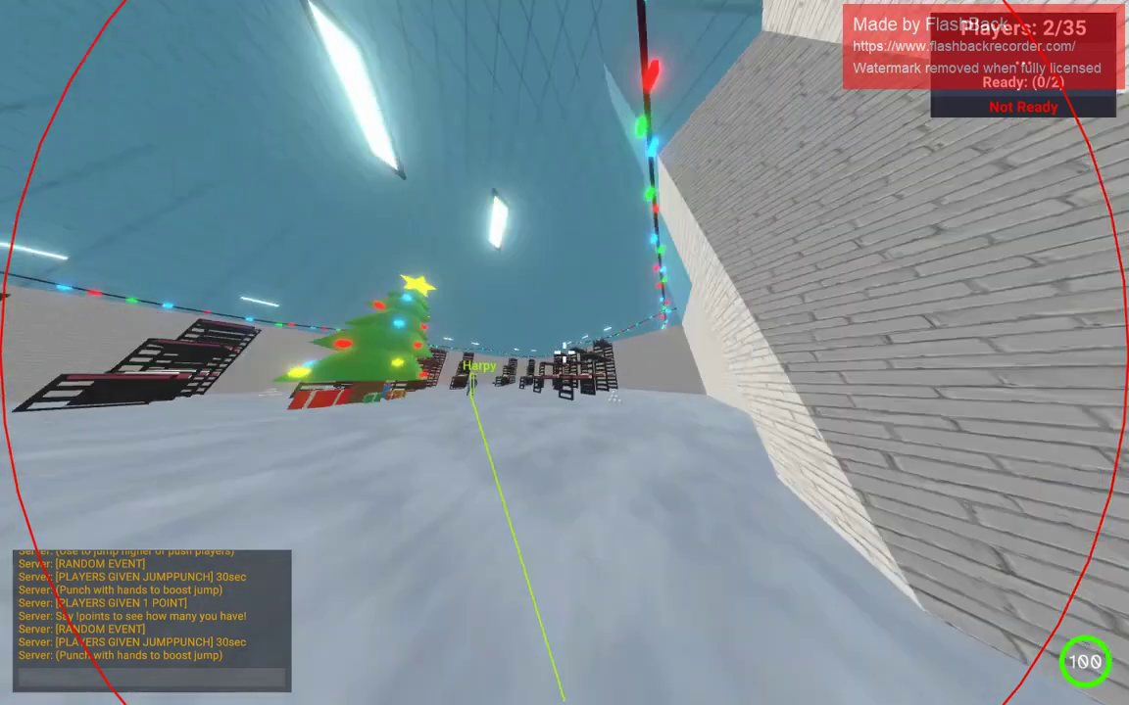
pyautogui.press('space')
pyautogui.press('w')
pyautogui.press('space')
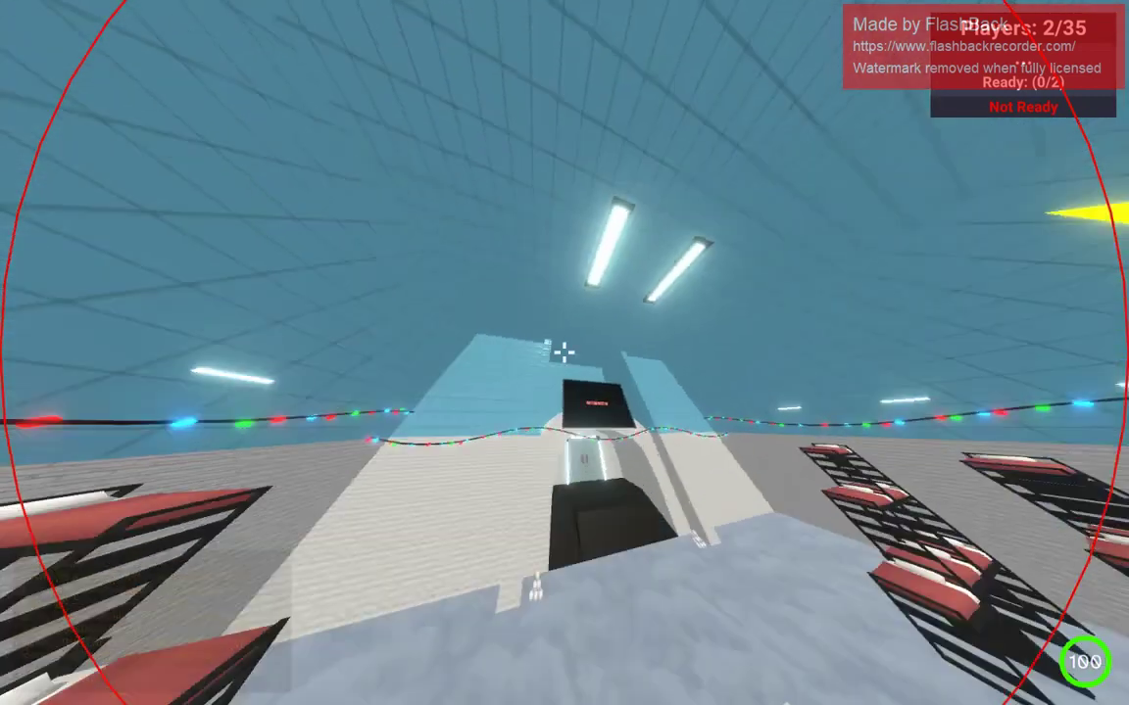
pyautogui.press('w')
pyautogui.press('space')
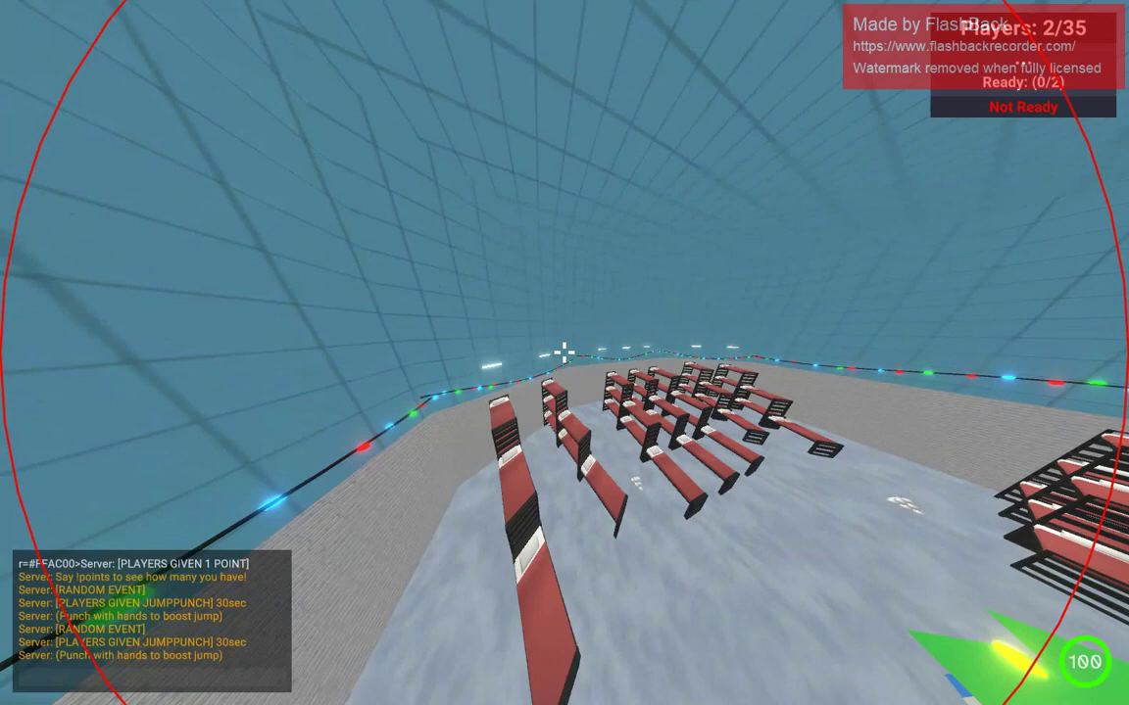
pyautogui.press('w')
pyautogui.press('space')
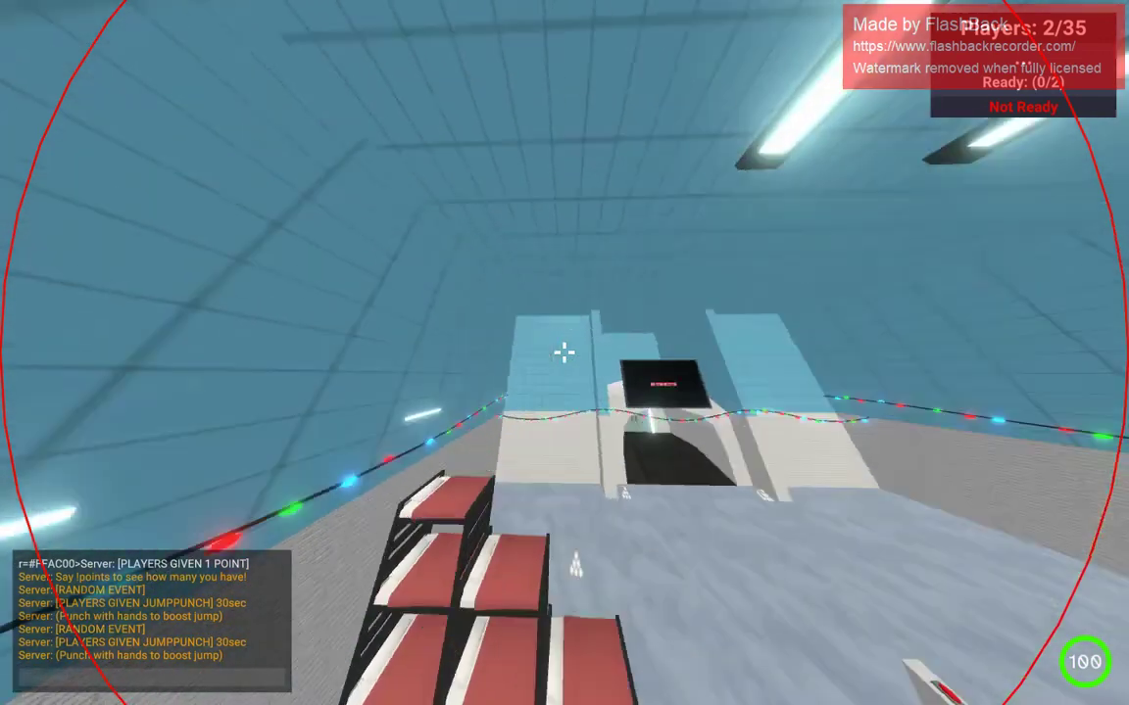
# Test the modded movement by crossing the lobby between the bunk beds, entering the brick tunnel, and returning past the Christmas tree.
pyautogui.press('w')
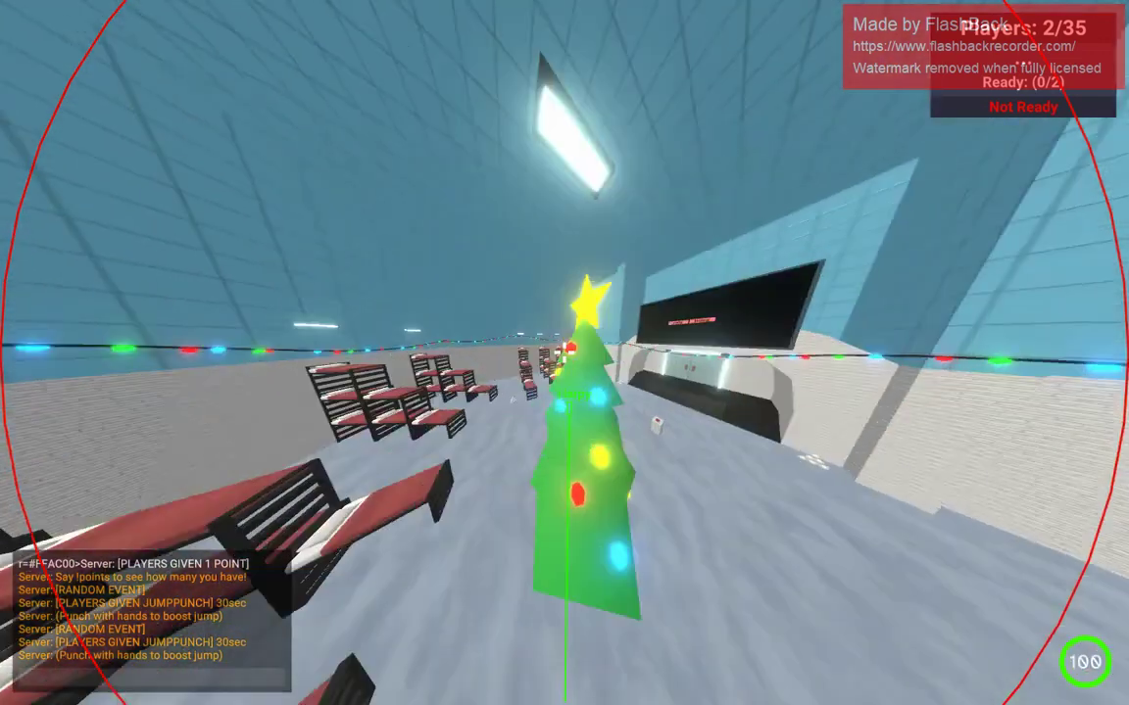
pyautogui.press('w')
pyautogui.press('space')
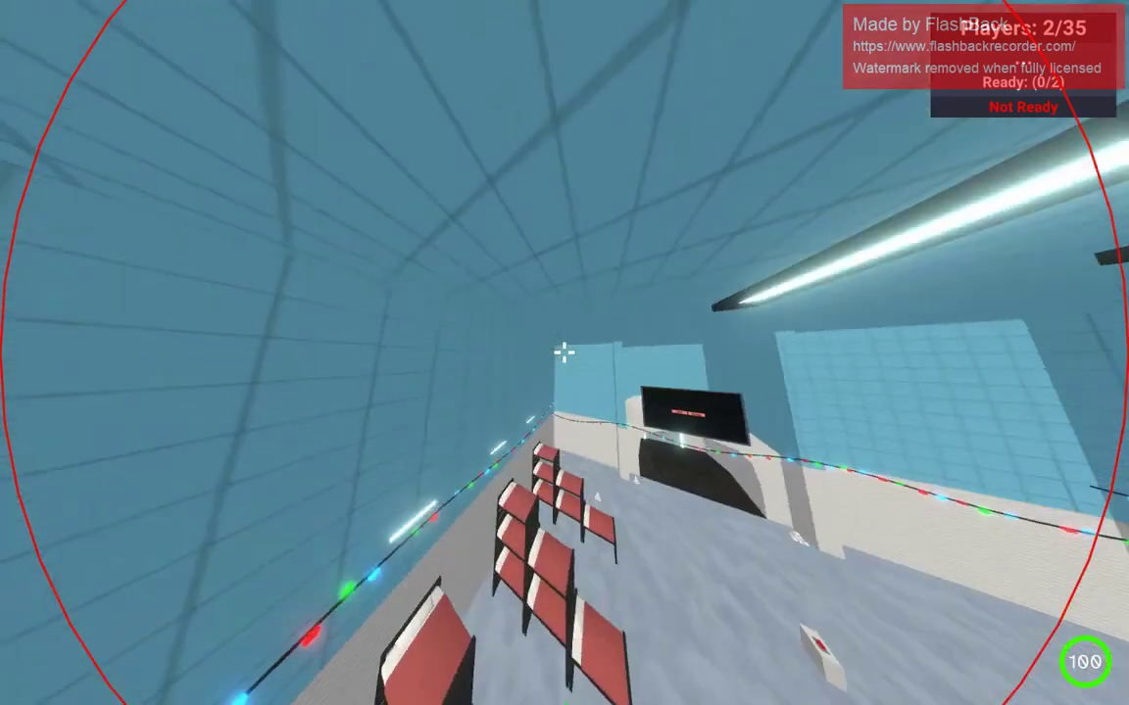
pyautogui.press('w')
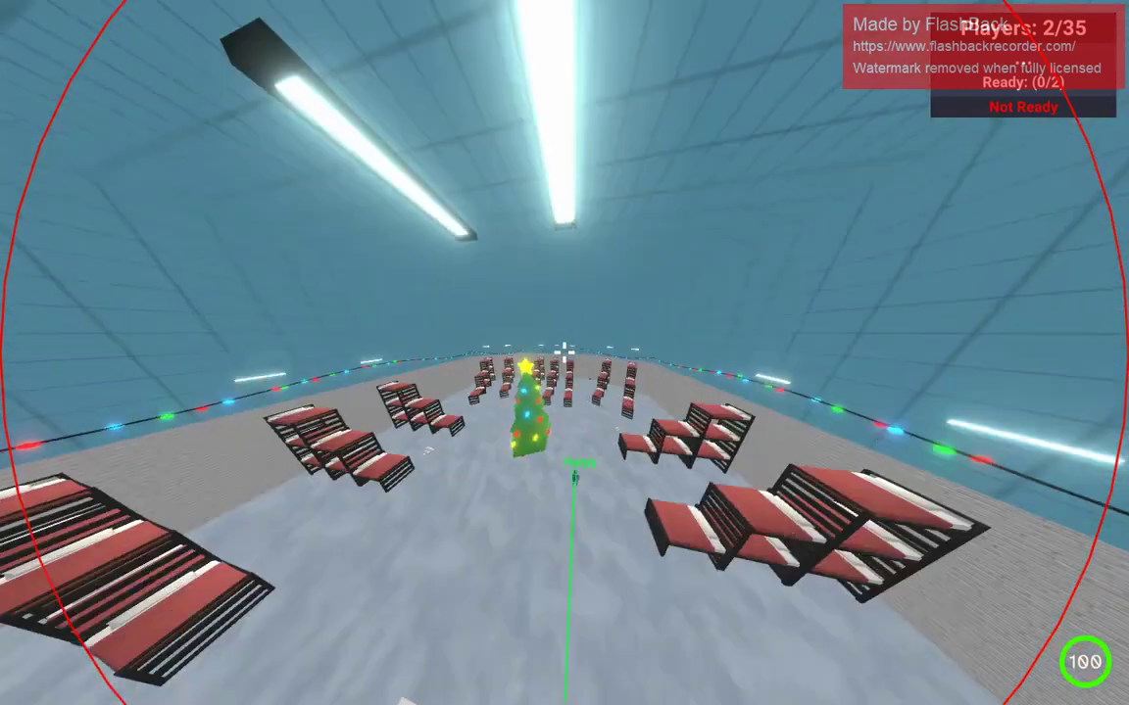
pyautogui.press('w')
pyautogui.press('w')
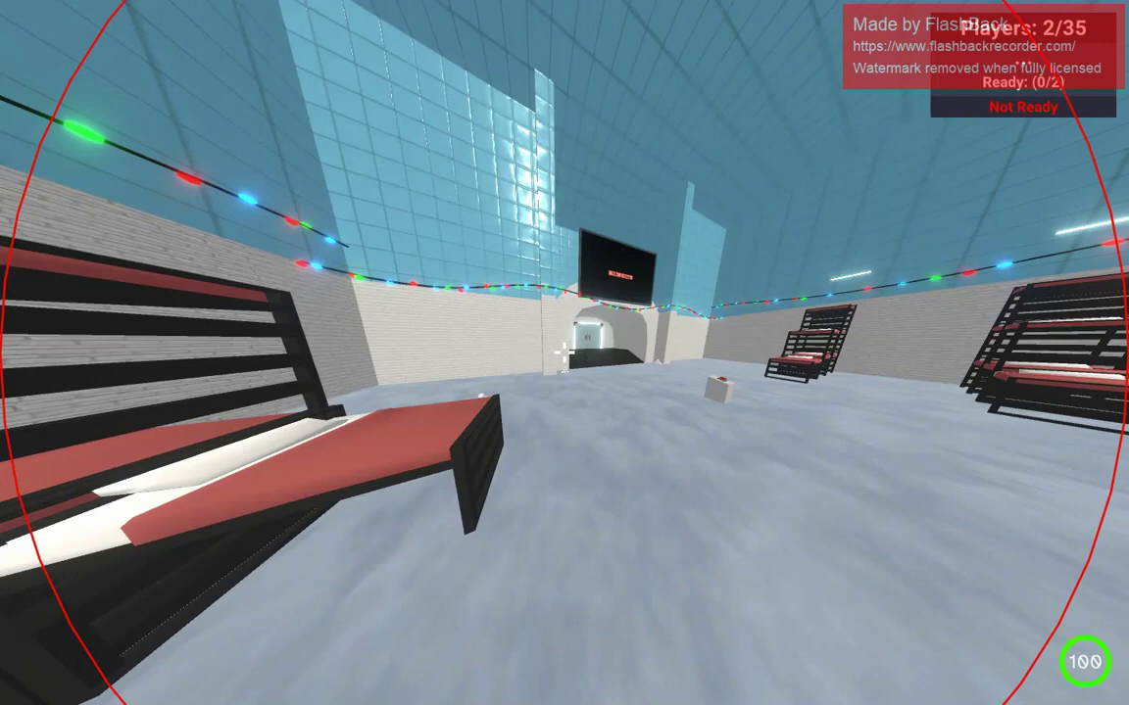
pyautogui.press('w')
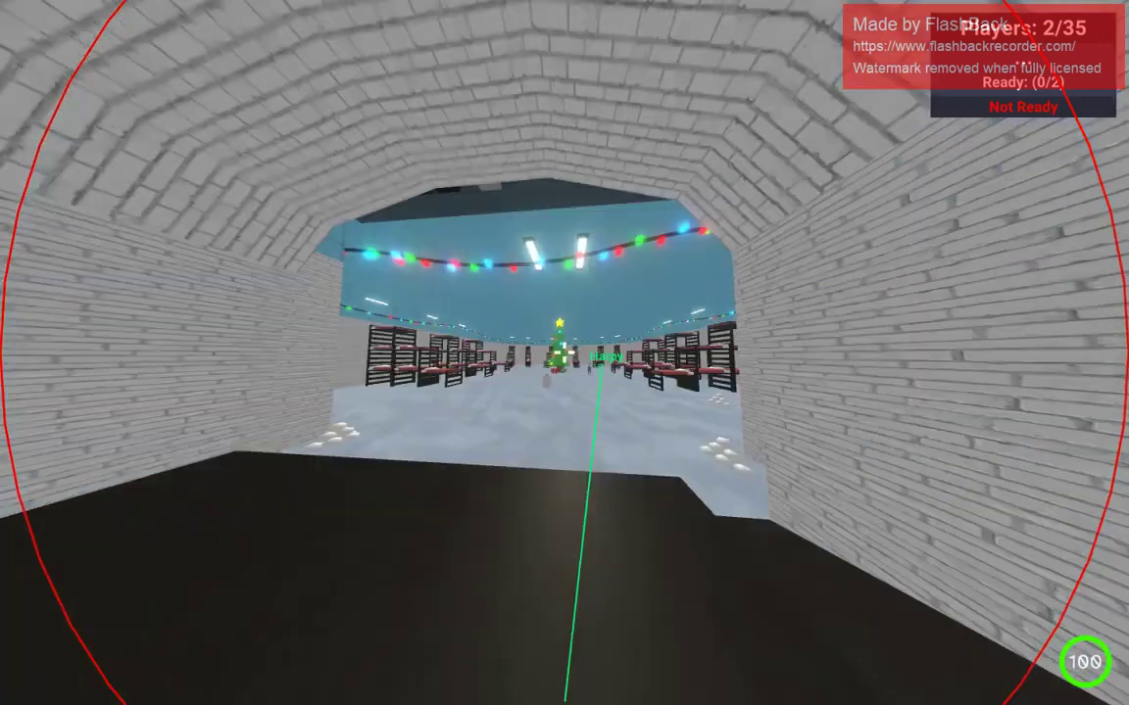
pyautogui.press('w')
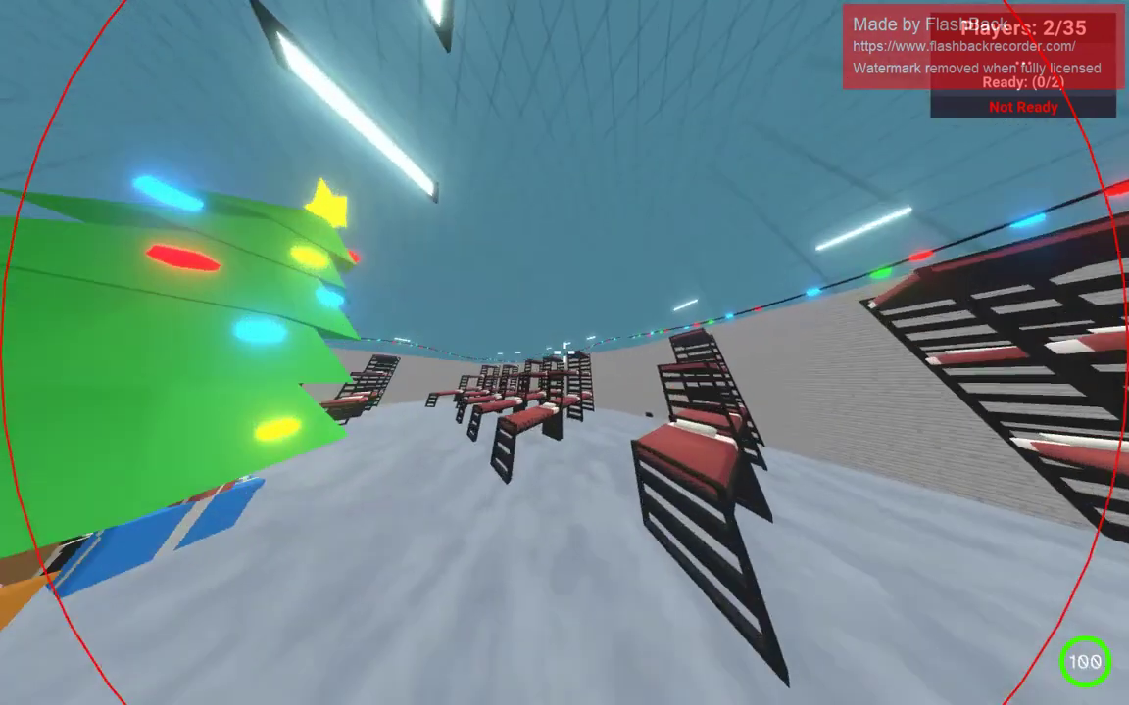
# Switch from the game to the FlashBack recorder and bring up its recording controls.
pyautogui.press('super')
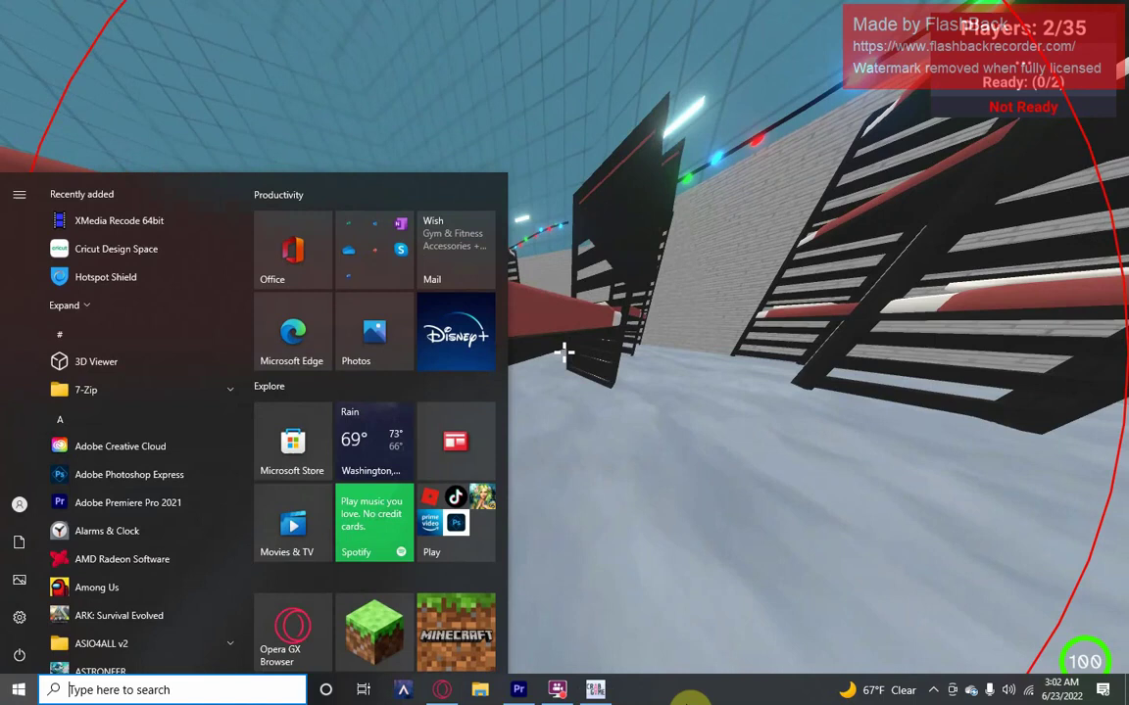
pyautogui.click(567, 690)
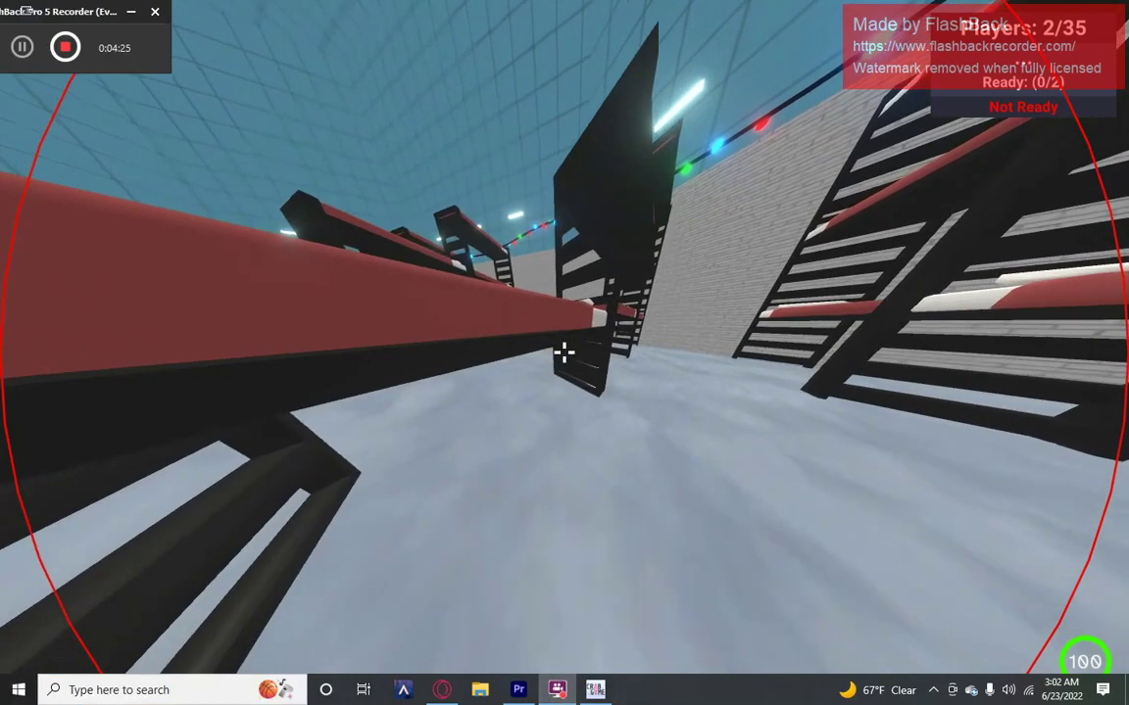